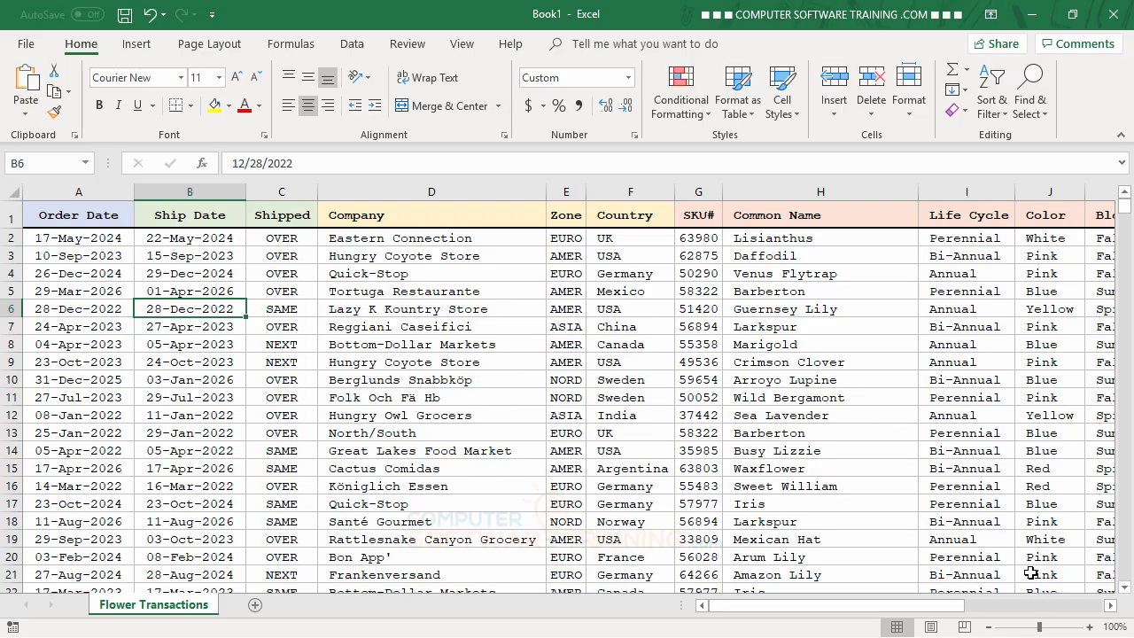
Look across all columns of the Flower Transactions data, from Order Date through TCost.
click(1110, 605)
click(1110, 606)
click(1111, 605)
click(1110, 605)
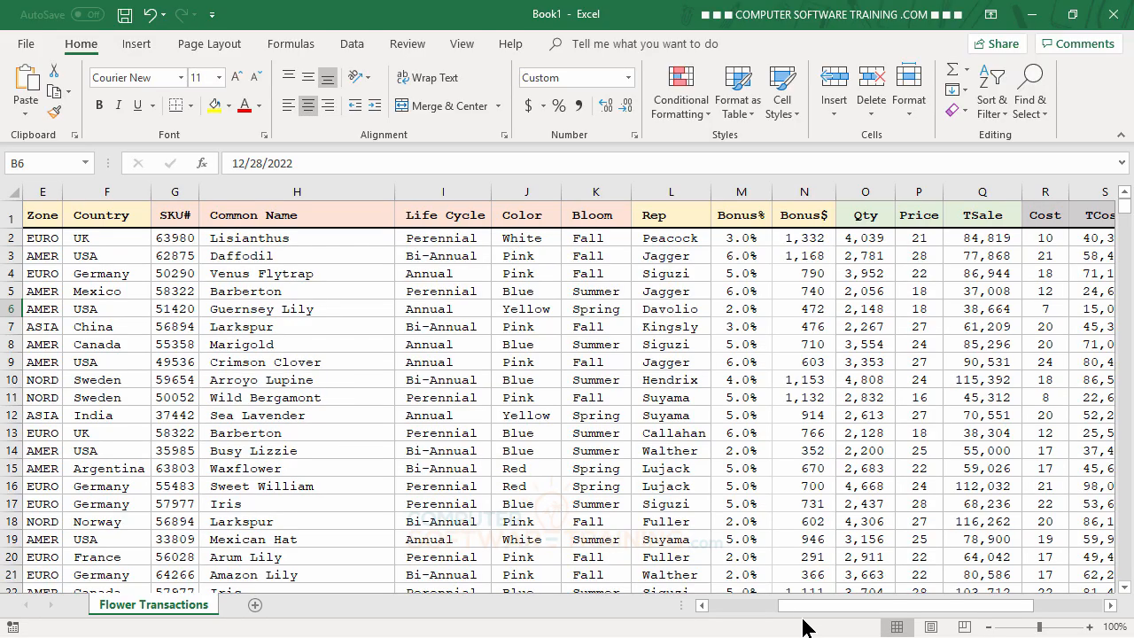
mouse_move(808, 608)
mouse_down()
mouse_move(747, 615)
mouse_move(816, 617)
mouse_move(744, 618)
mouse_move(749, 610)
mouse_up()
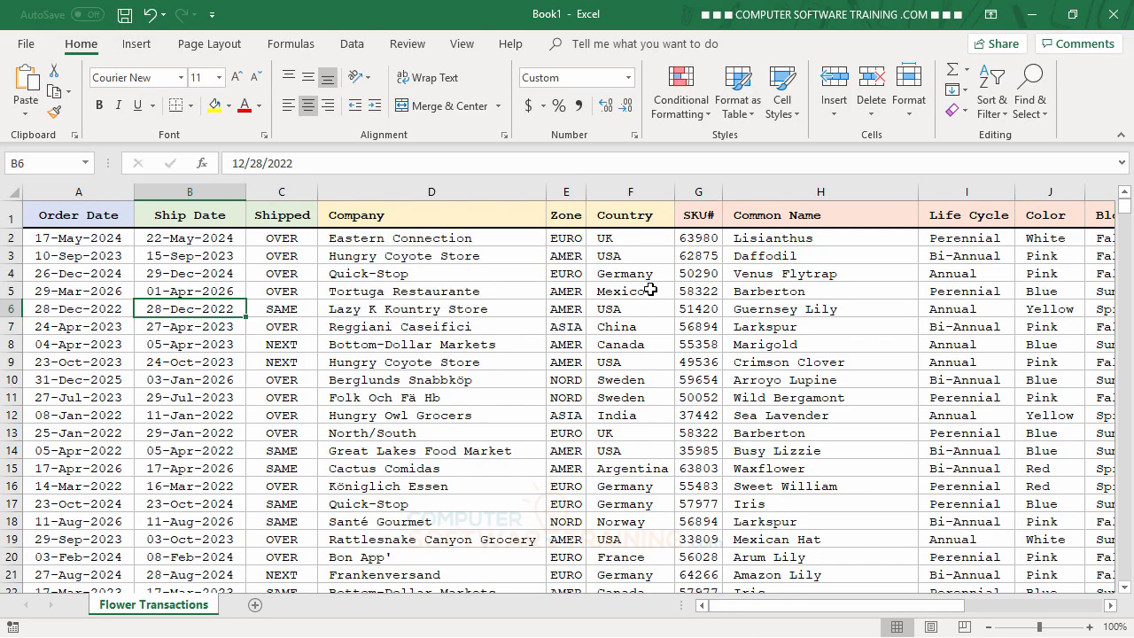
click(1110, 605)
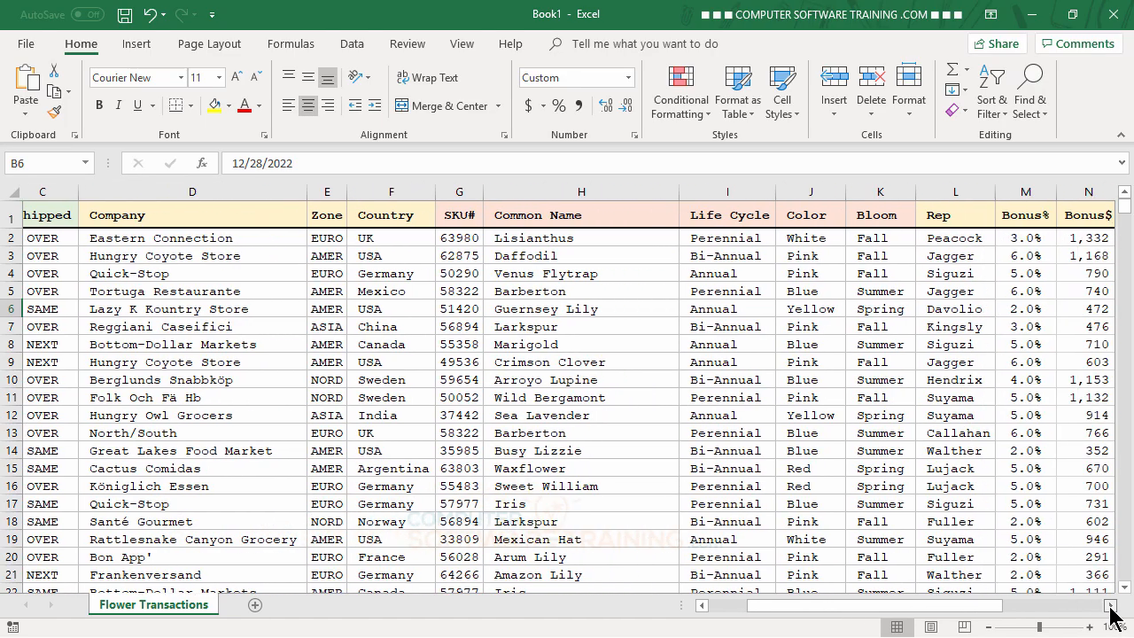
click(1111, 606)
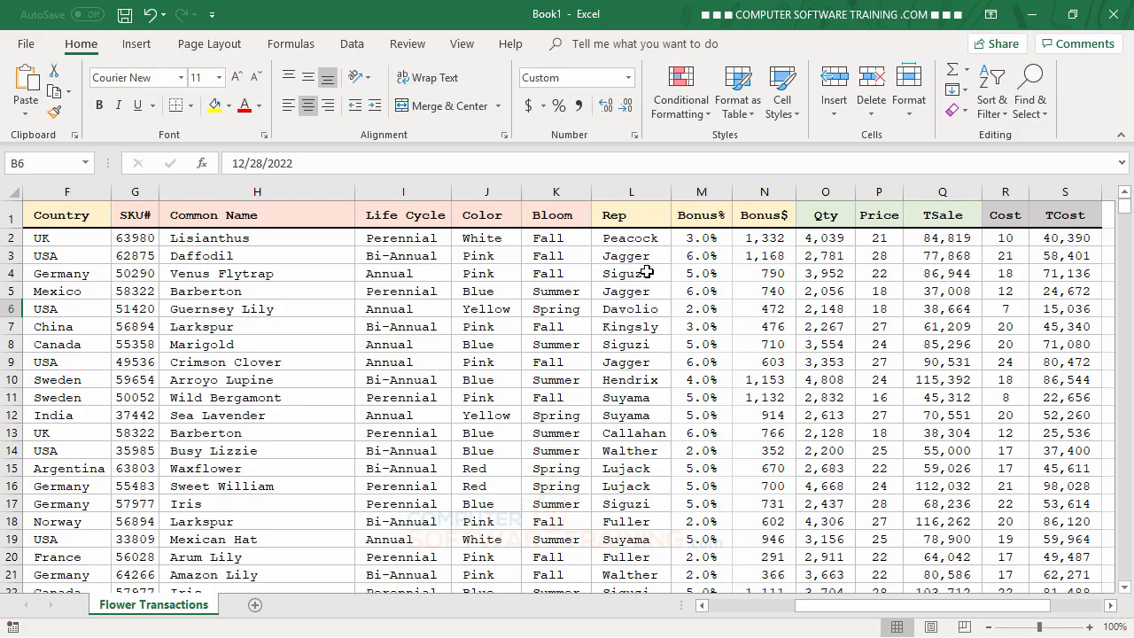
Create a PivotTable on a new worksheet from the whole Flower Transactions data range, $A$1:$S$9346.
click(639, 274)
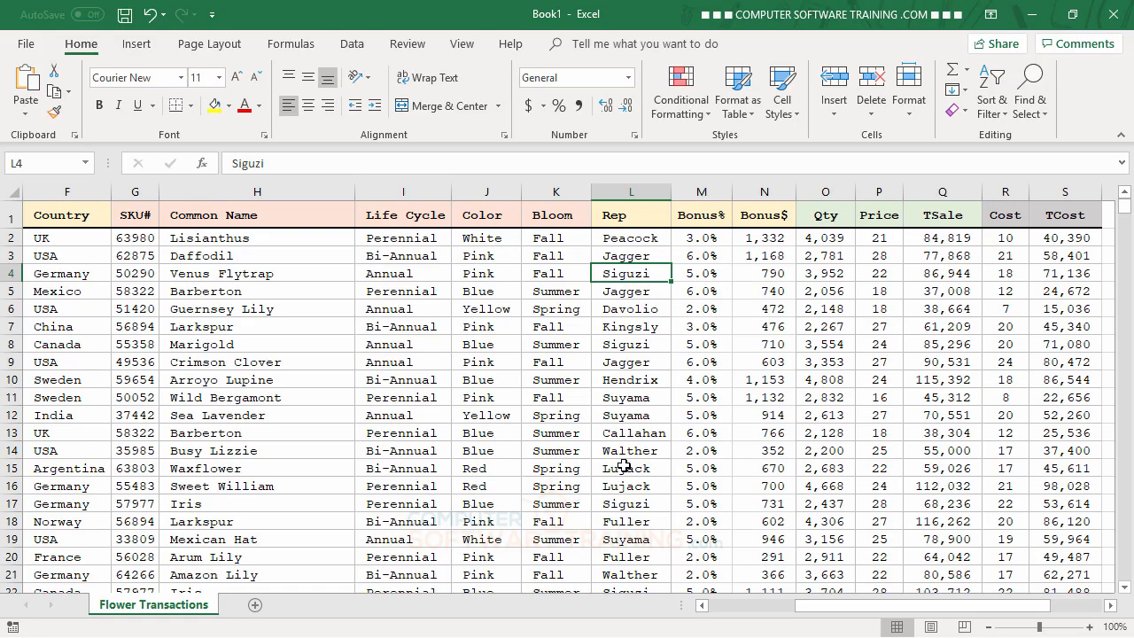
click(137, 44)
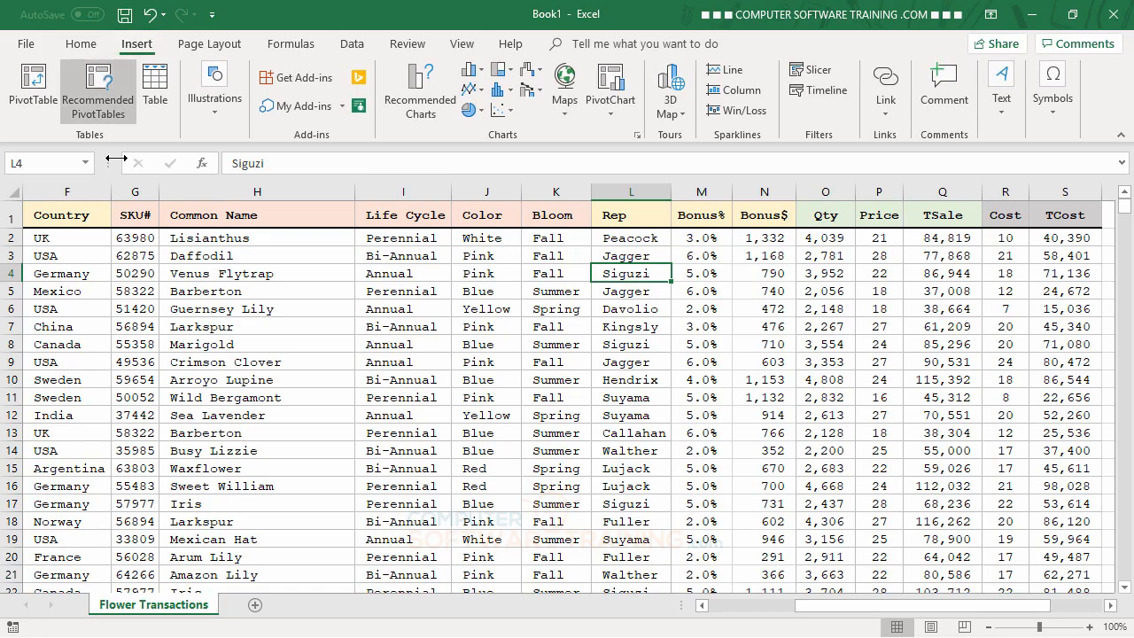
click(33, 82)
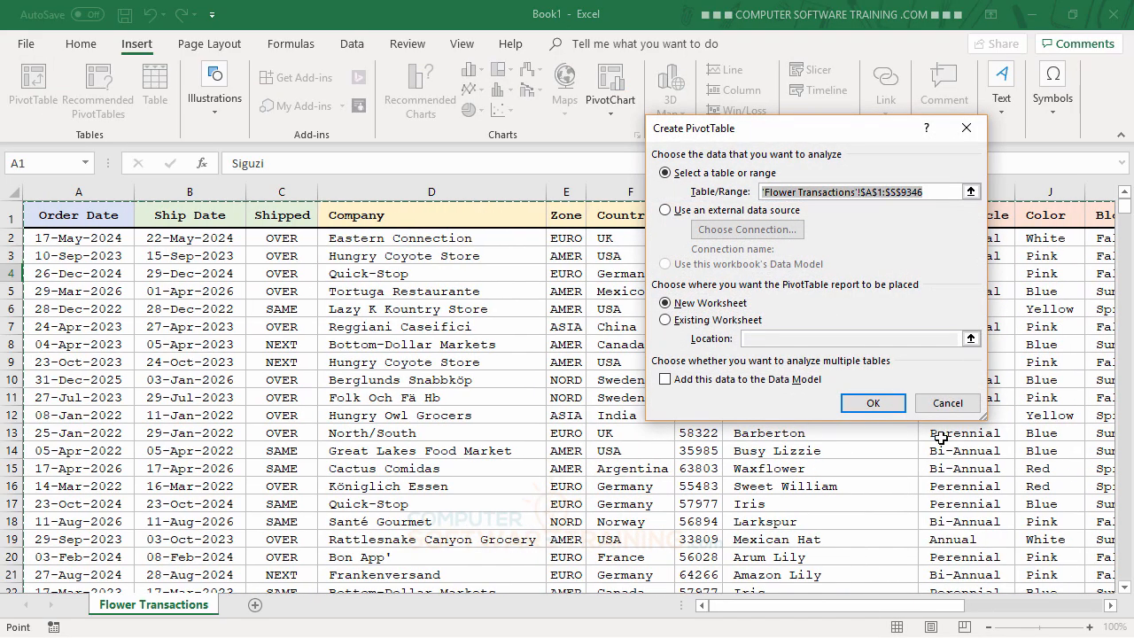
click(873, 403)
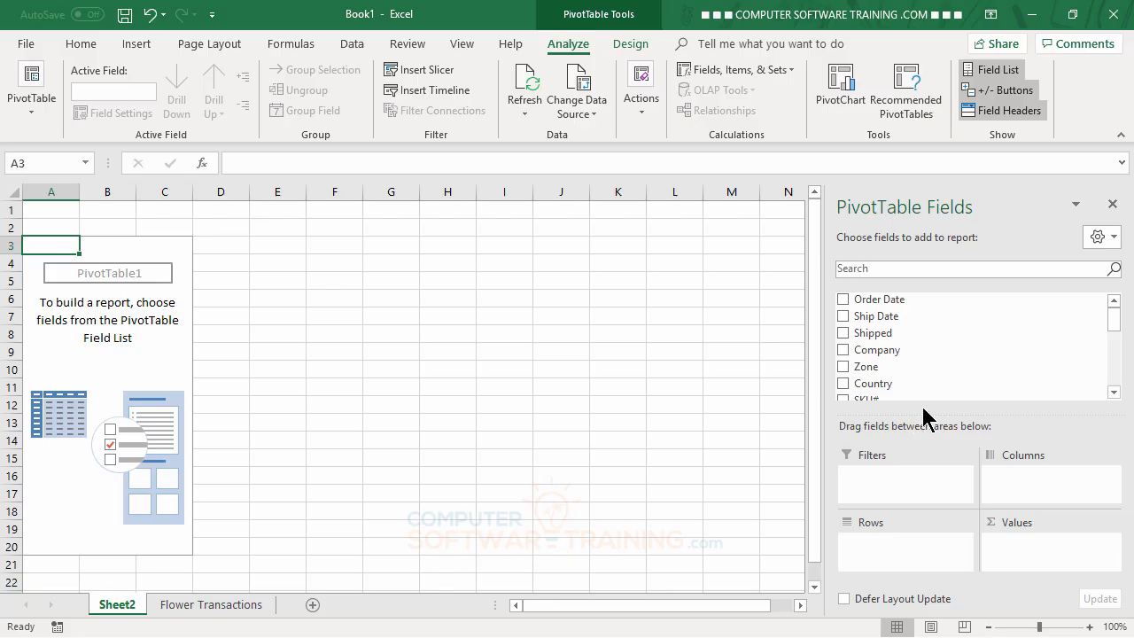
Add the Rep field to the PivotTable's rows and the TSale field to its values.
click(1113, 393)
click(1113, 393)
click(1113, 392)
click(1113, 393)
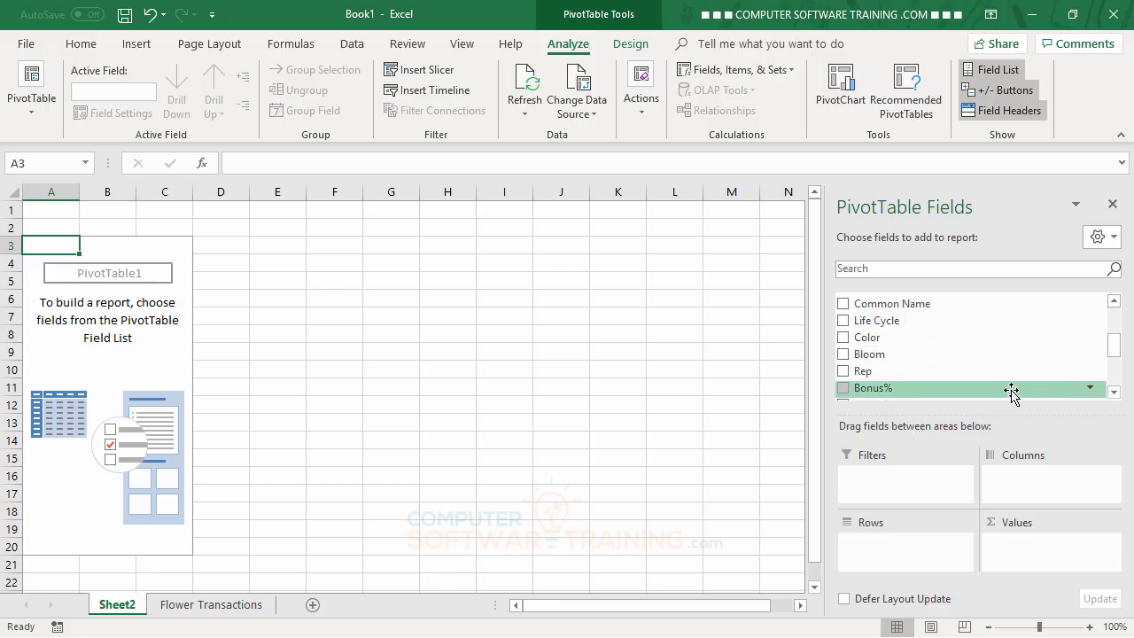
drag(861, 372, 866, 553)
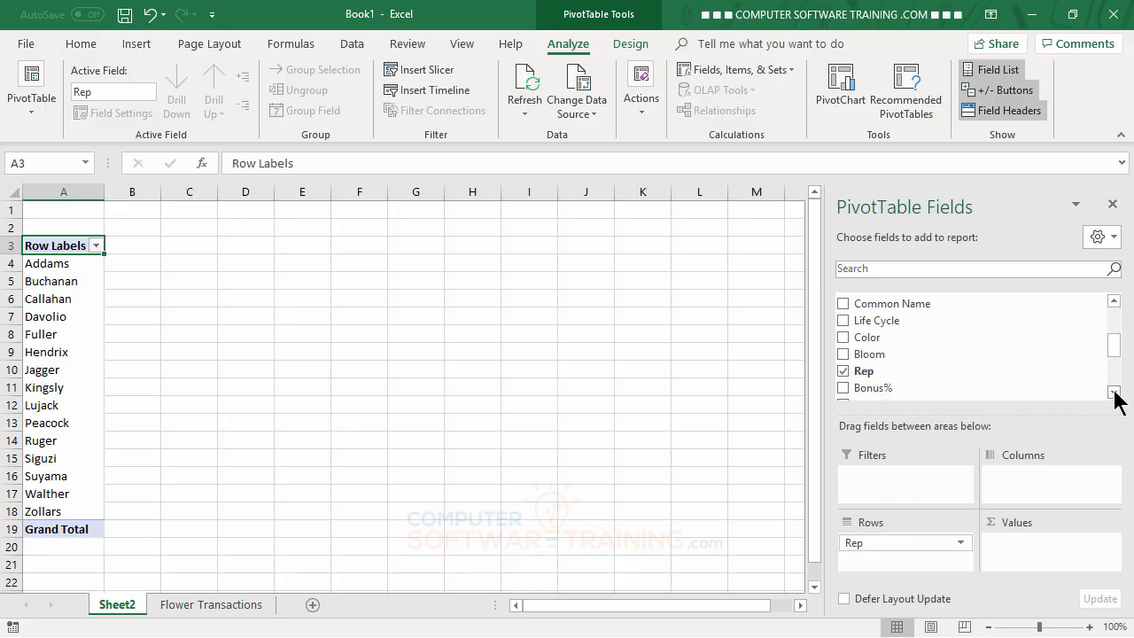
scroll(1114, 393, down, 6)
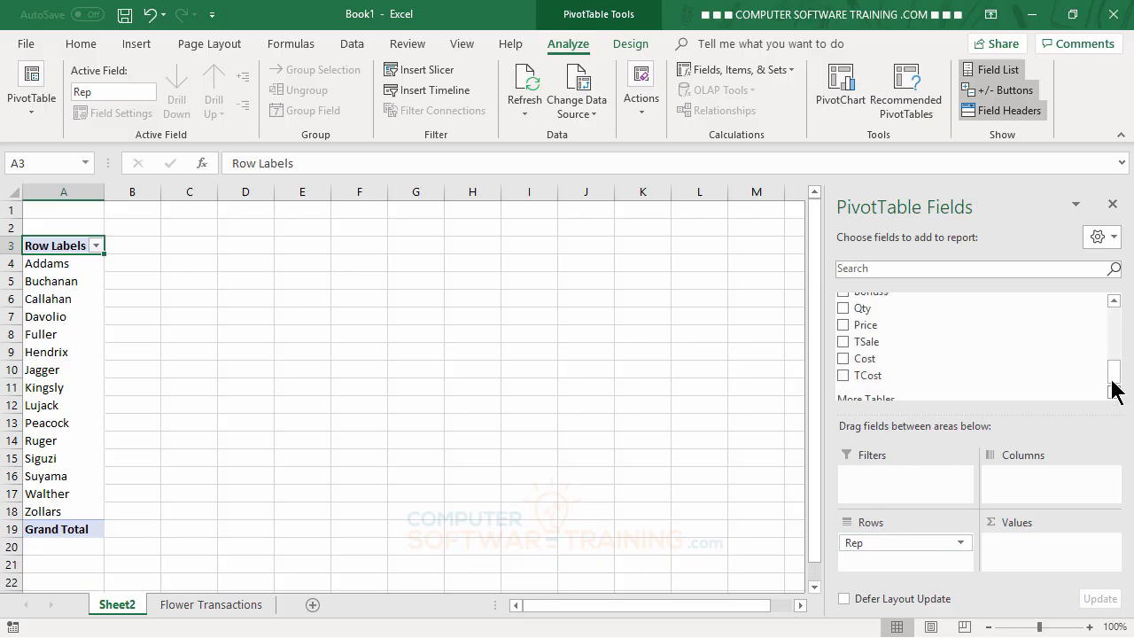
drag(878, 340, 1022, 537)
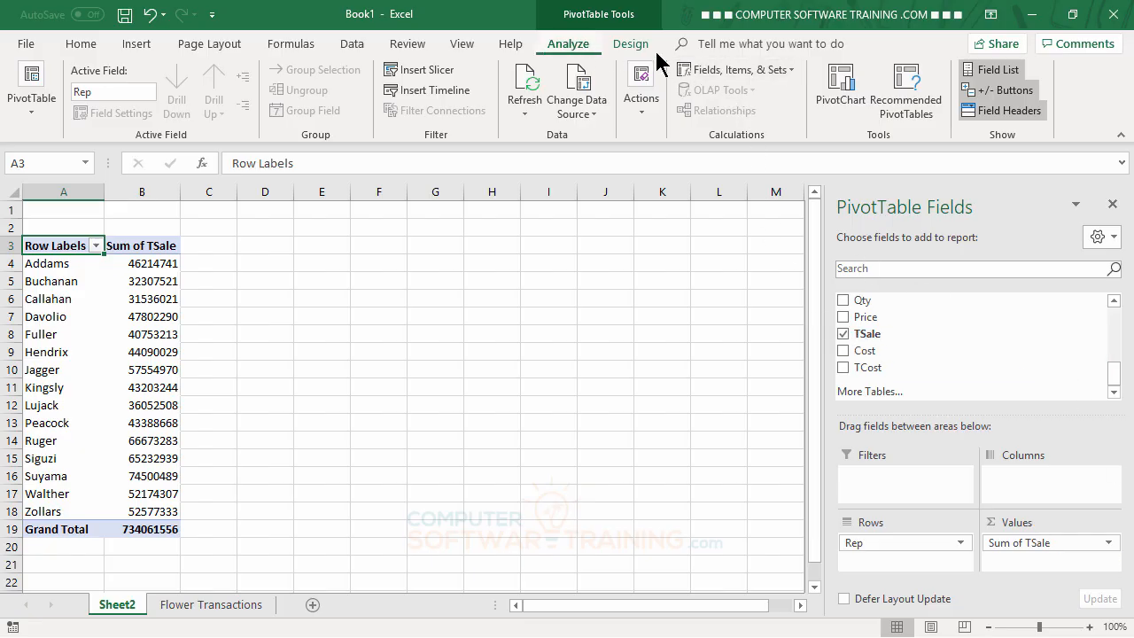
Insert a calculated field named PR with the formula =TSale-TCost.
click(732, 70)
click(737, 93)
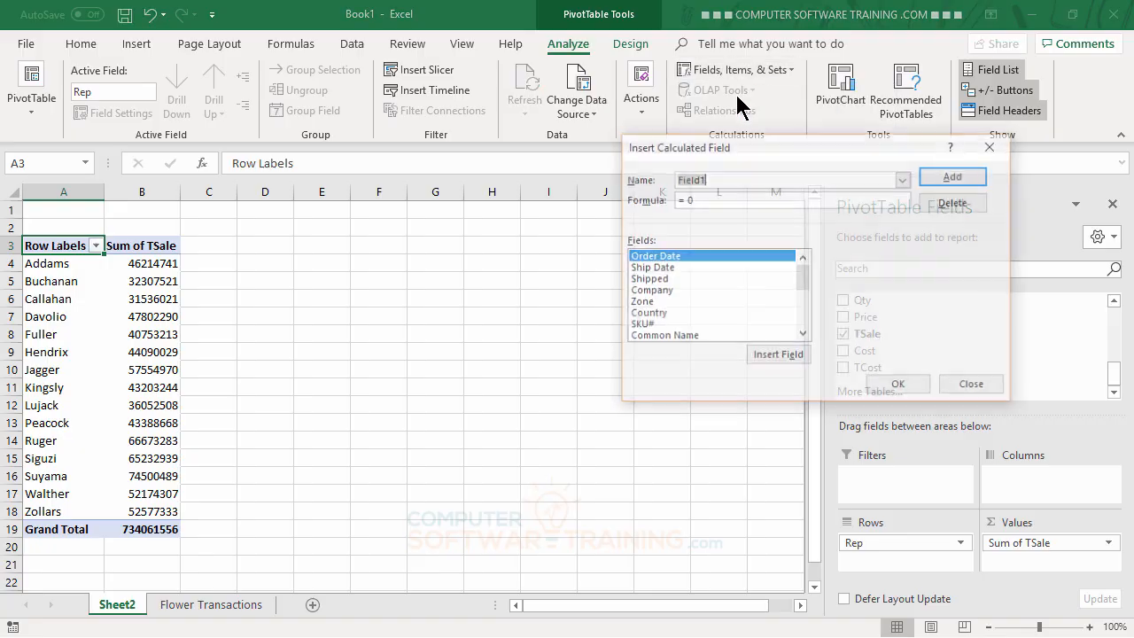
text(PR)
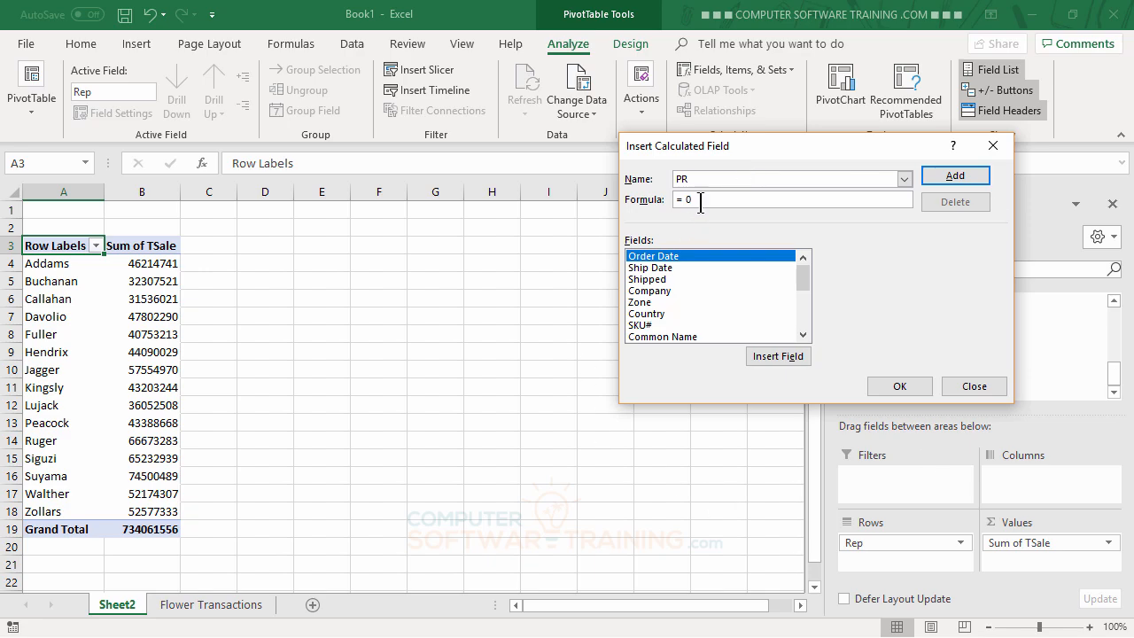
key(Tab)
drag(808, 285, 805, 326)
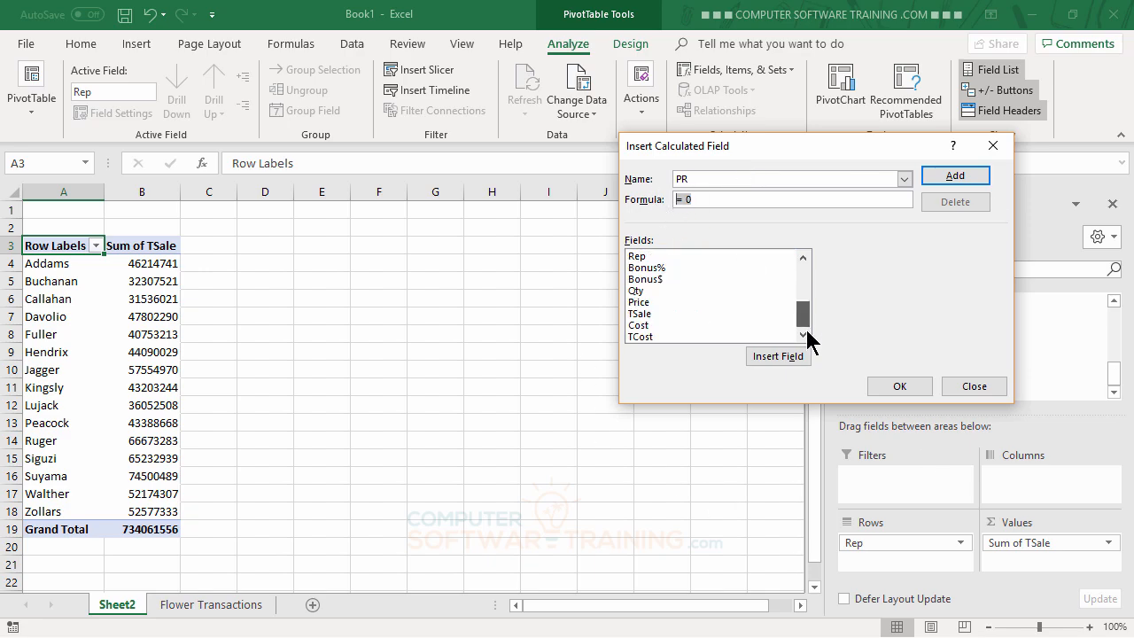
click(645, 316)
double_click(645, 316)
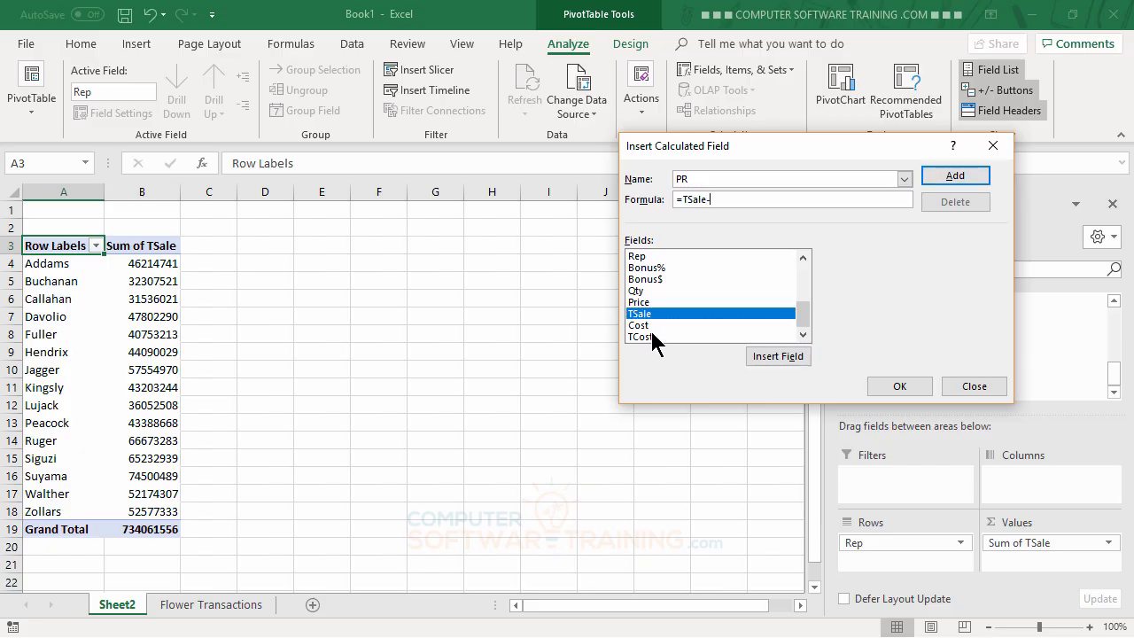
text(-)
double_click(644, 335)
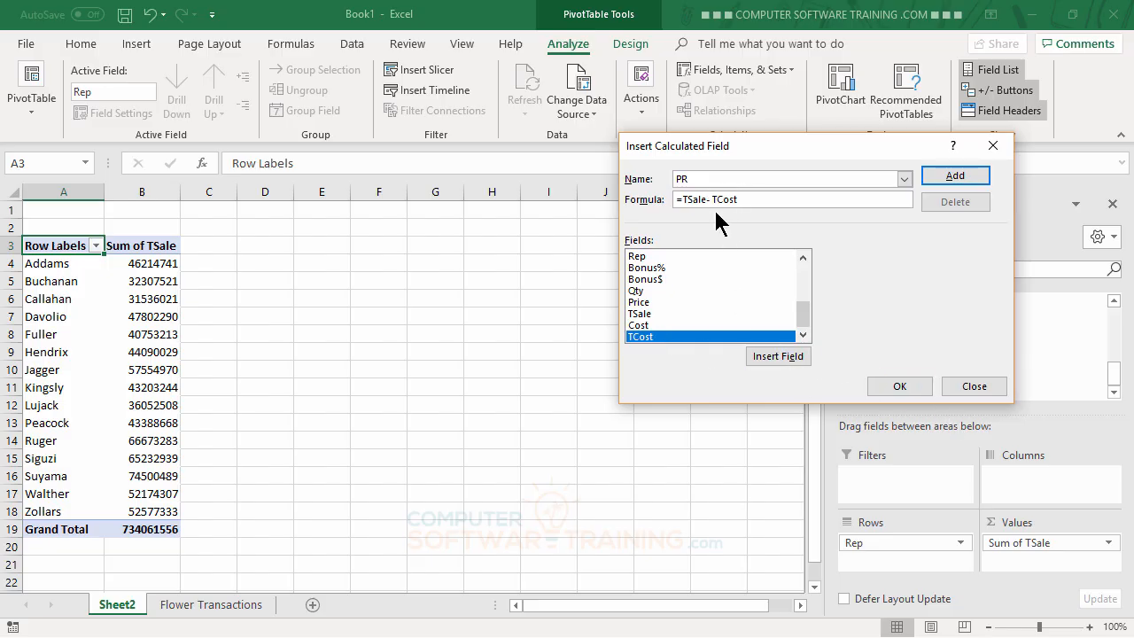
click(896, 388)
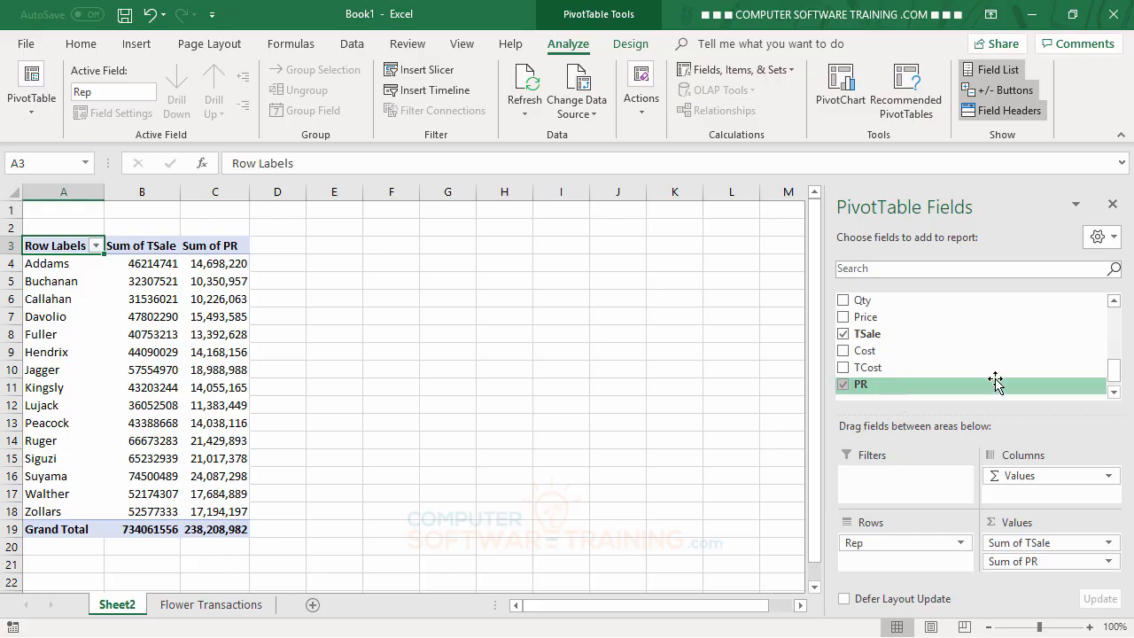
Add the Bonus$ field to the PivotTable's values and the Order Date field to its columns.
scroll(1102, 385, up, 3)
click(1113, 302)
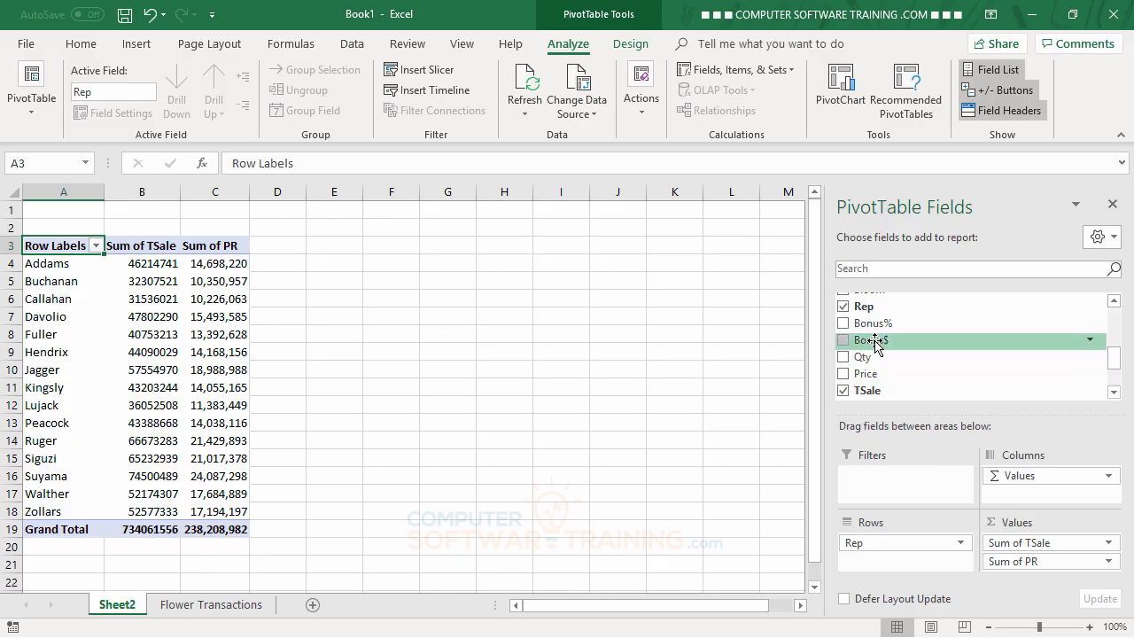
drag(875, 344, 1026, 571)
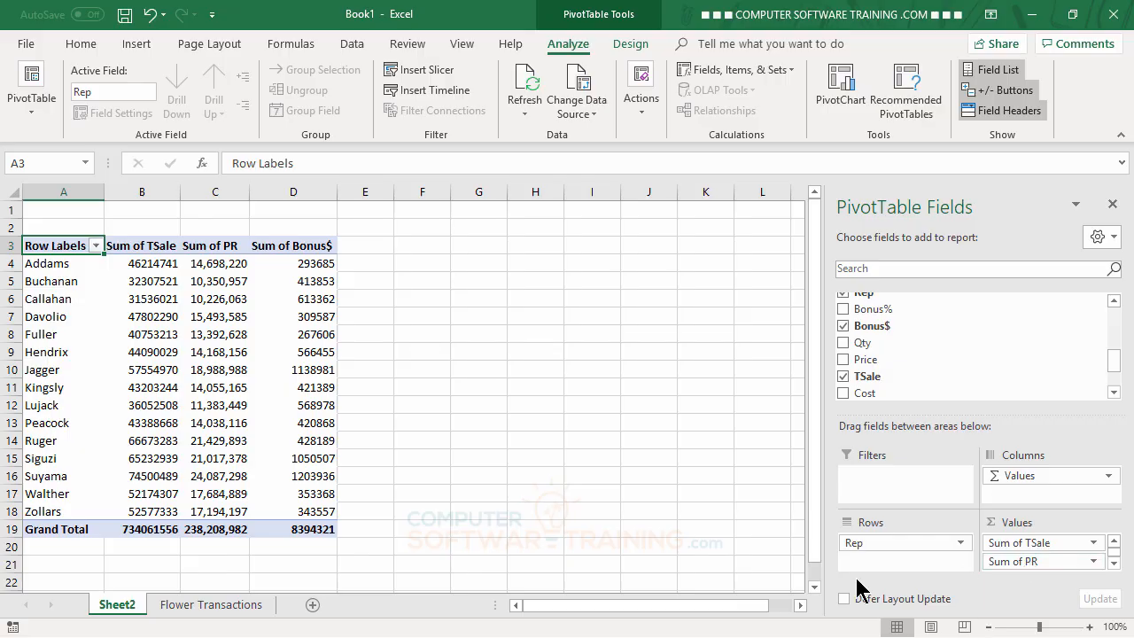
drag(1114, 363, 1114, 321)
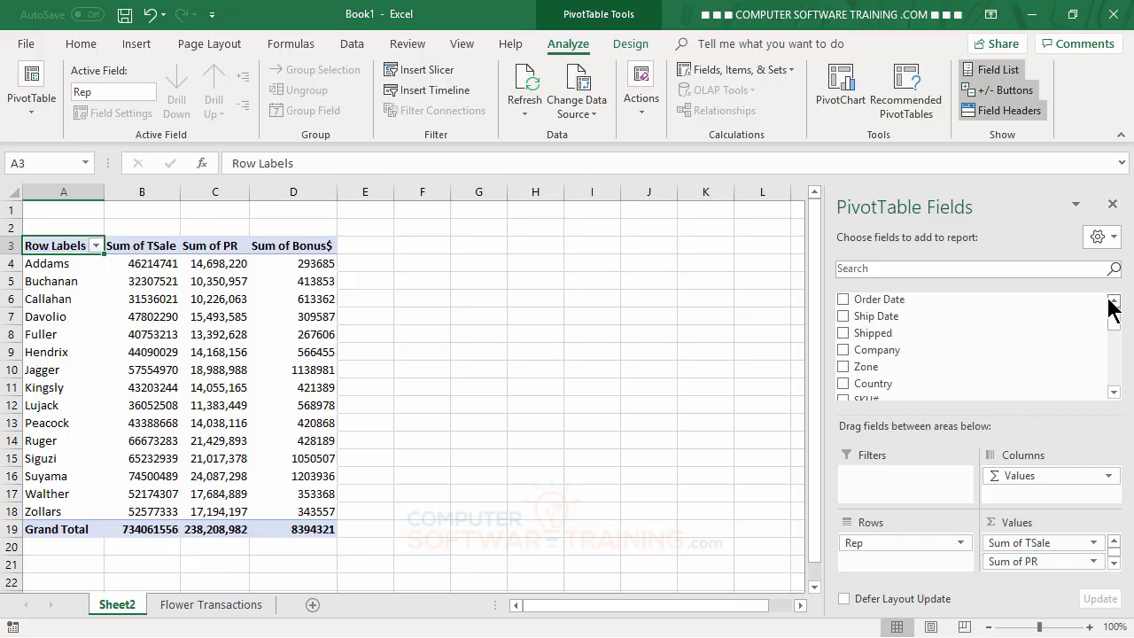
drag(893, 300, 1027, 475)
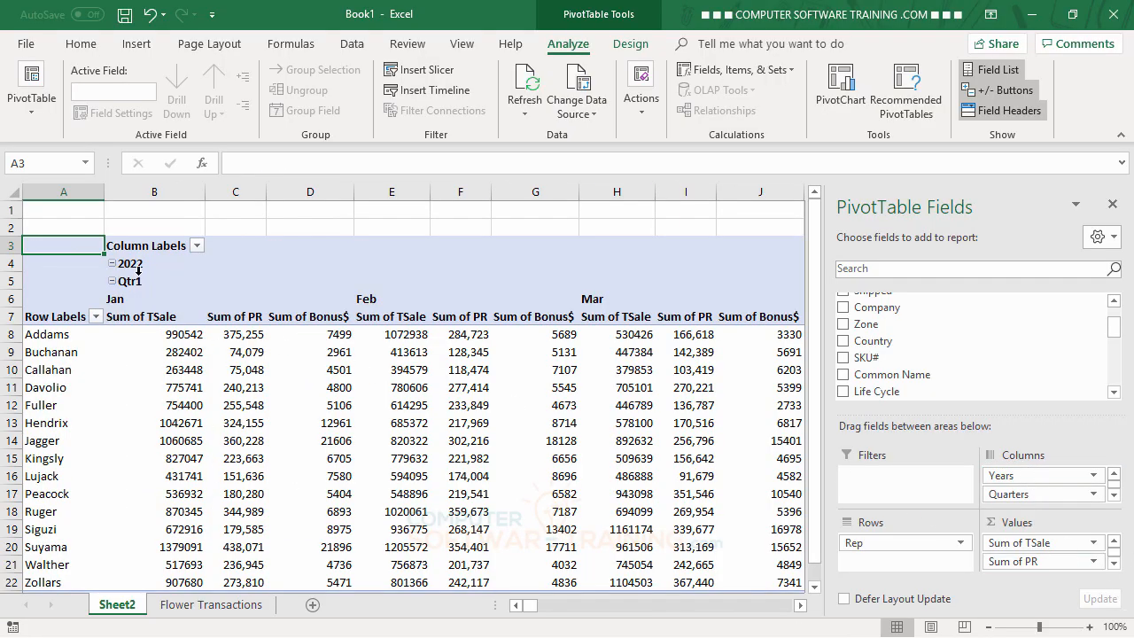
Group the order dates in the column labels by Years only, excluding Months and Quarters.
mouse_move(435, 334)
click(130, 265)
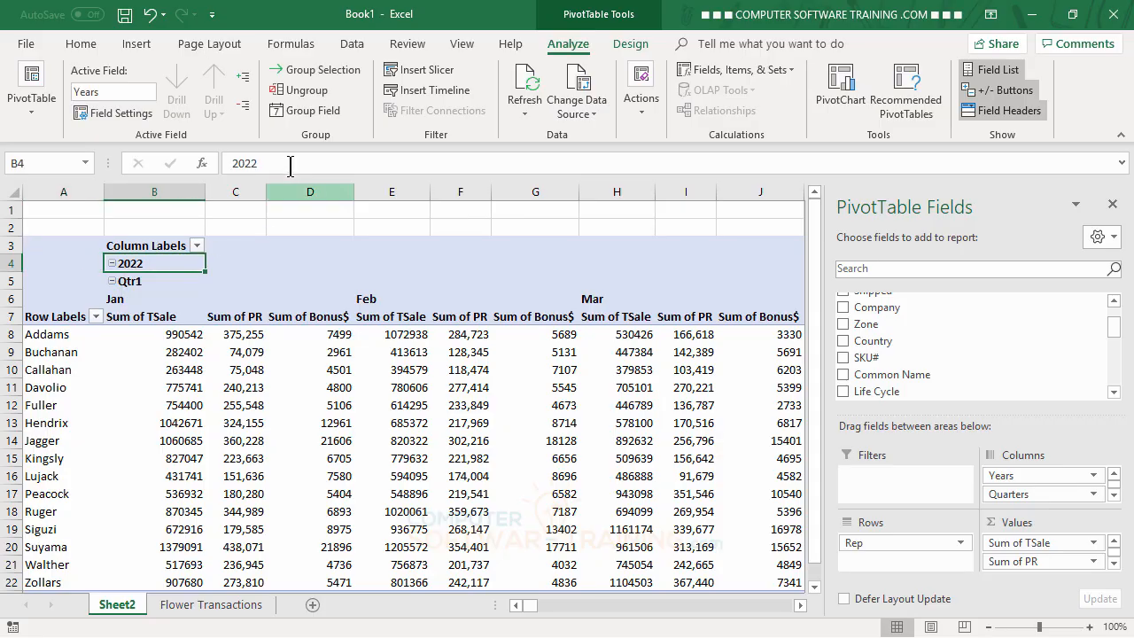
click(308, 112)
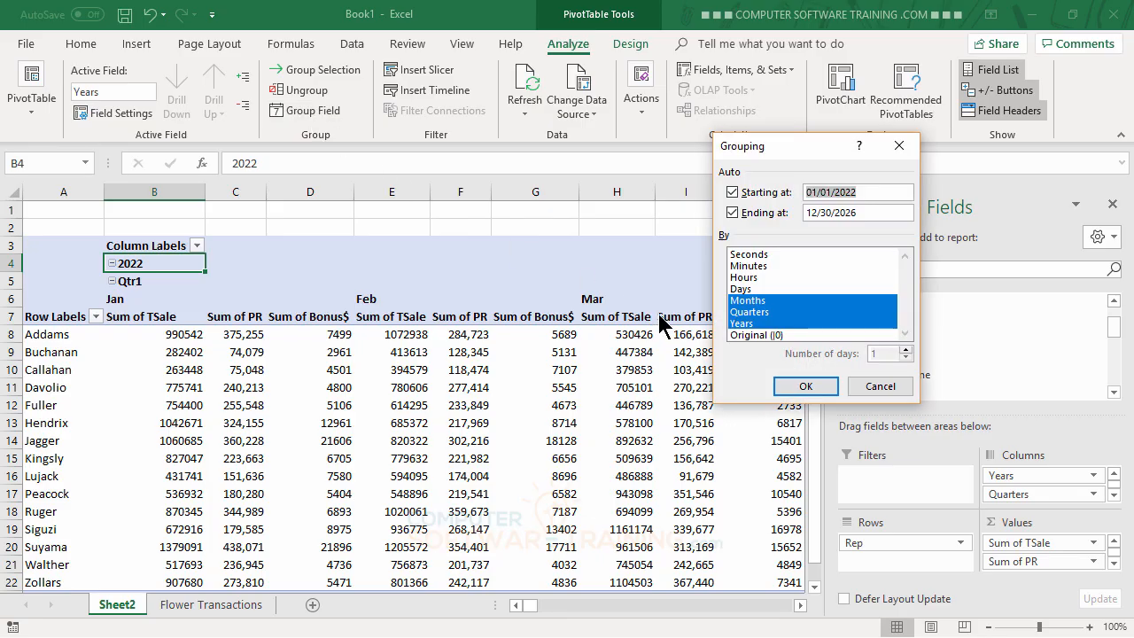
click(760, 302)
click(762, 313)
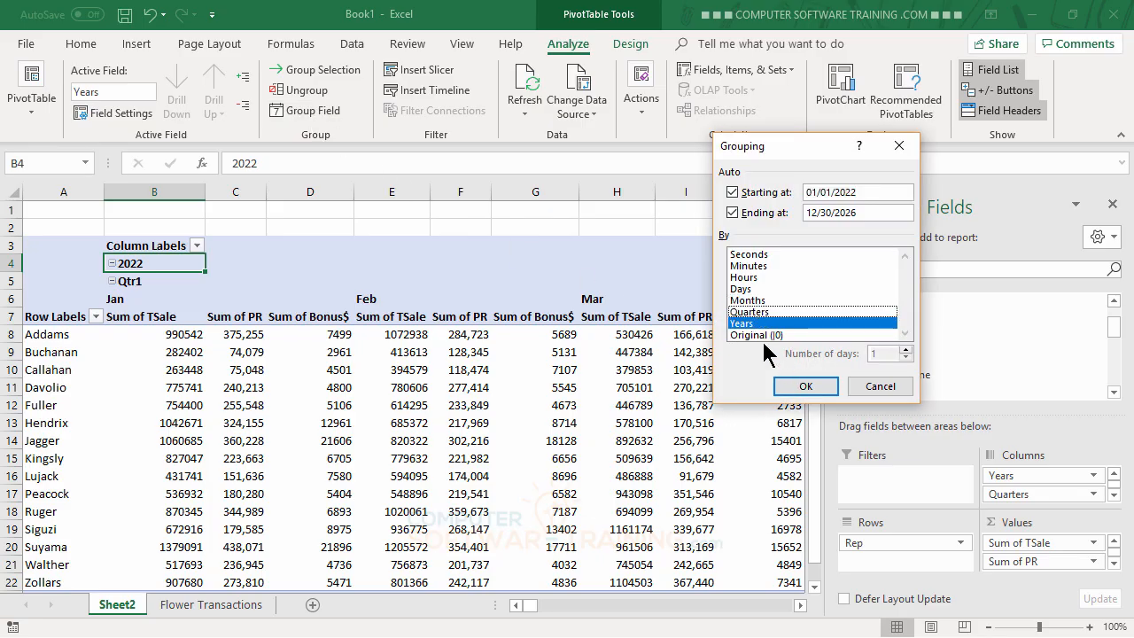
click(807, 387)
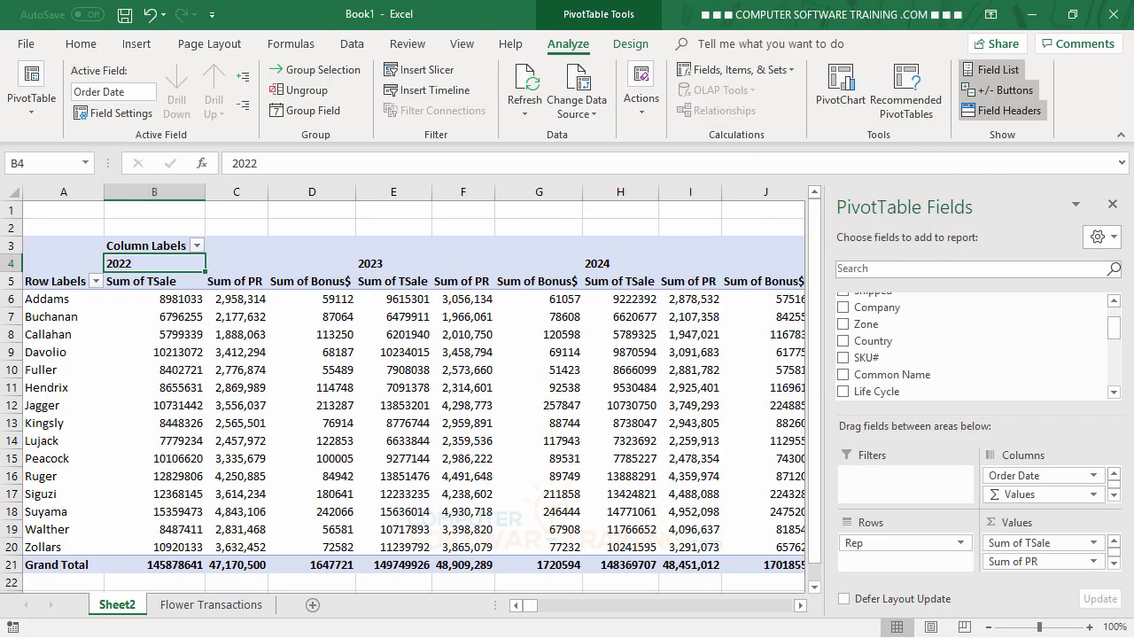
Rename the Sum of TSale value field Revenue and format it as Number with 0 decimal places and the 1000 separator.
double_click(144, 284)
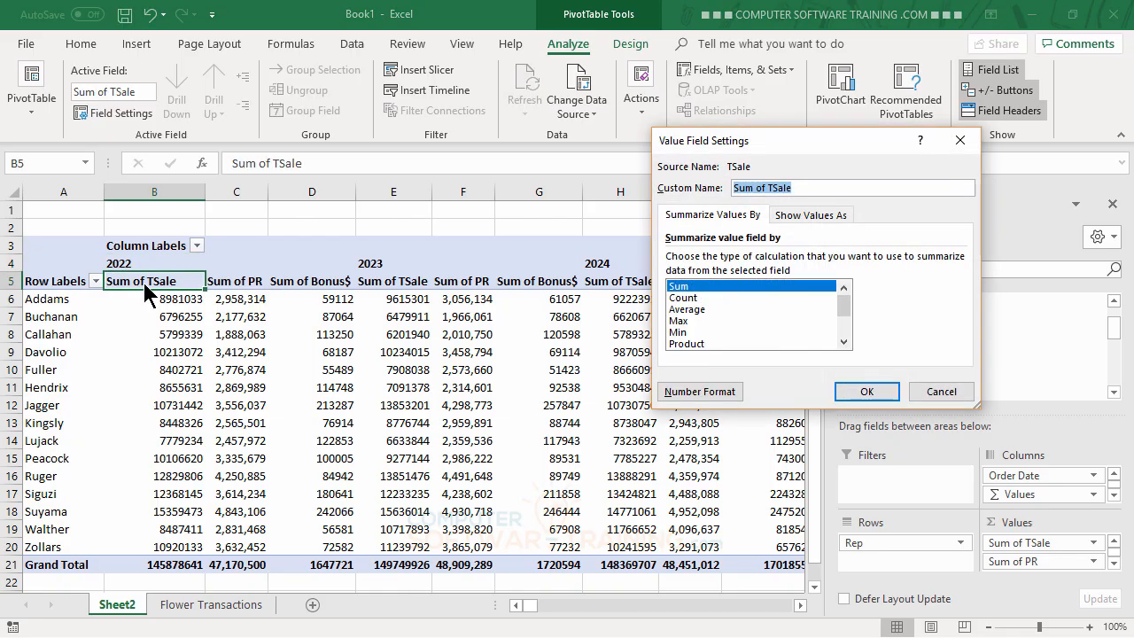
text(Revenue)
click(702, 392)
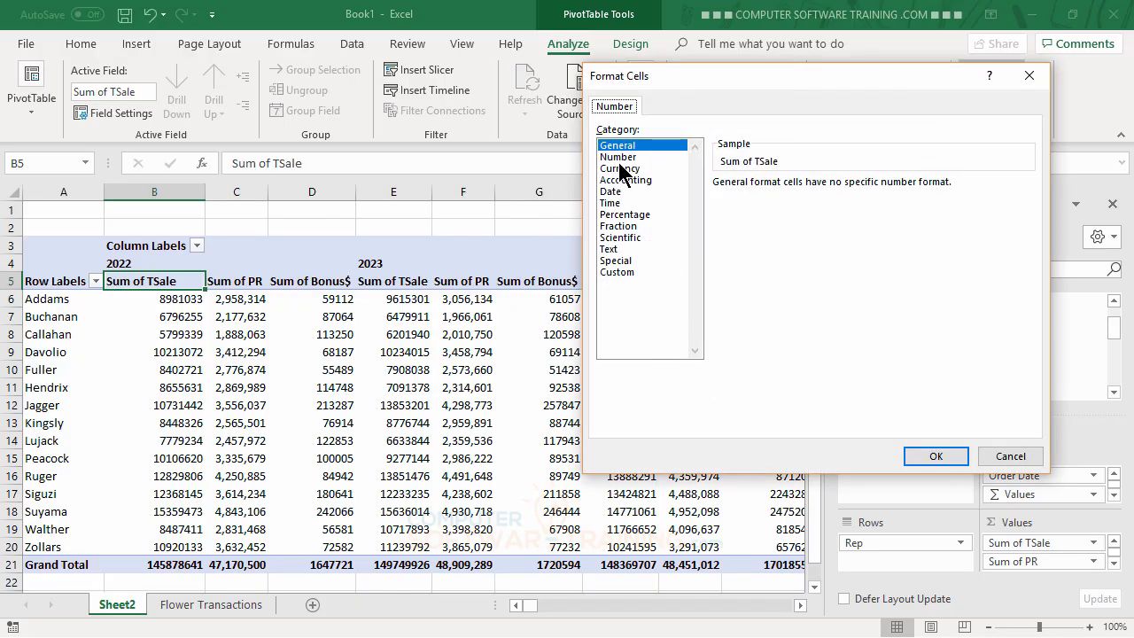
click(618, 157)
click(719, 205)
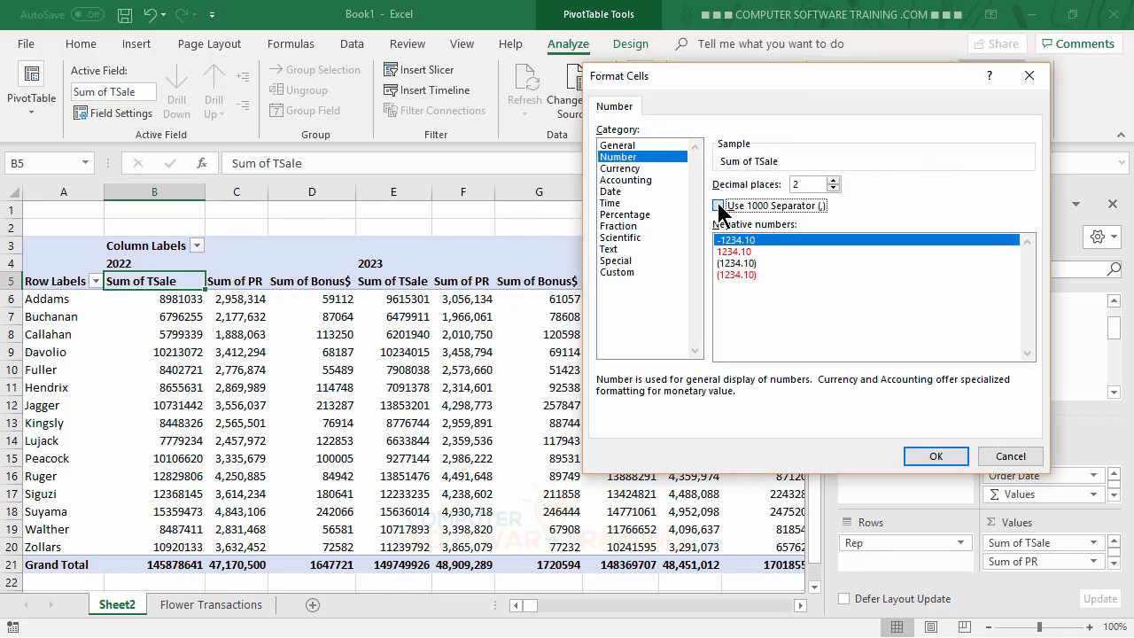
click(833, 188)
click(833, 188)
click(946, 458)
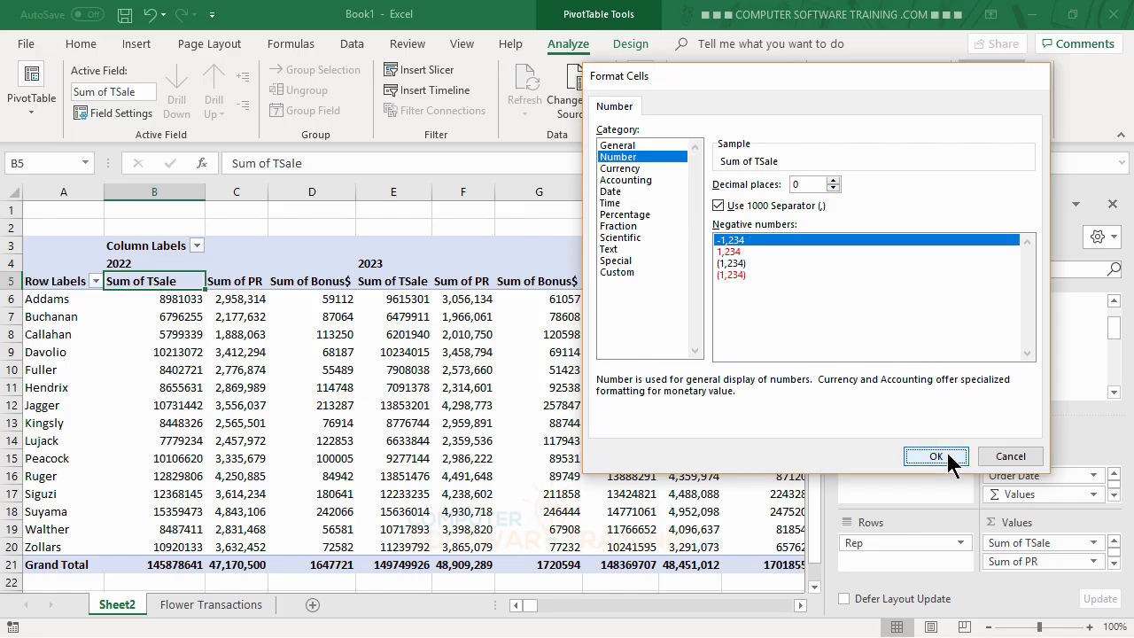
click(868, 392)
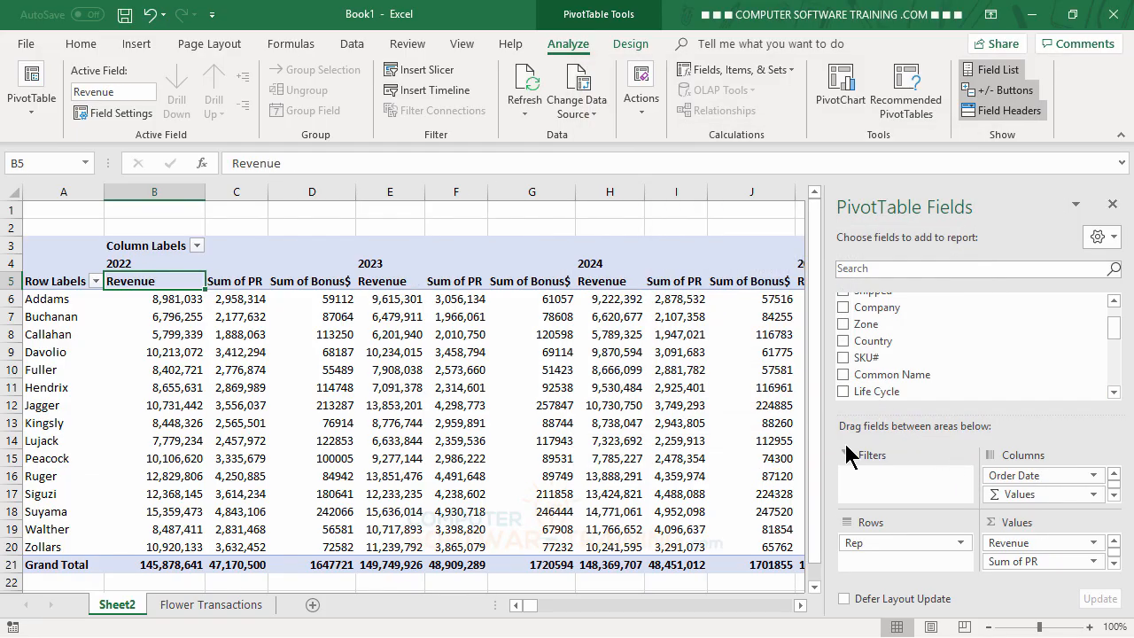
Rename the Sum of PR value heading Profit.
click(233, 281)
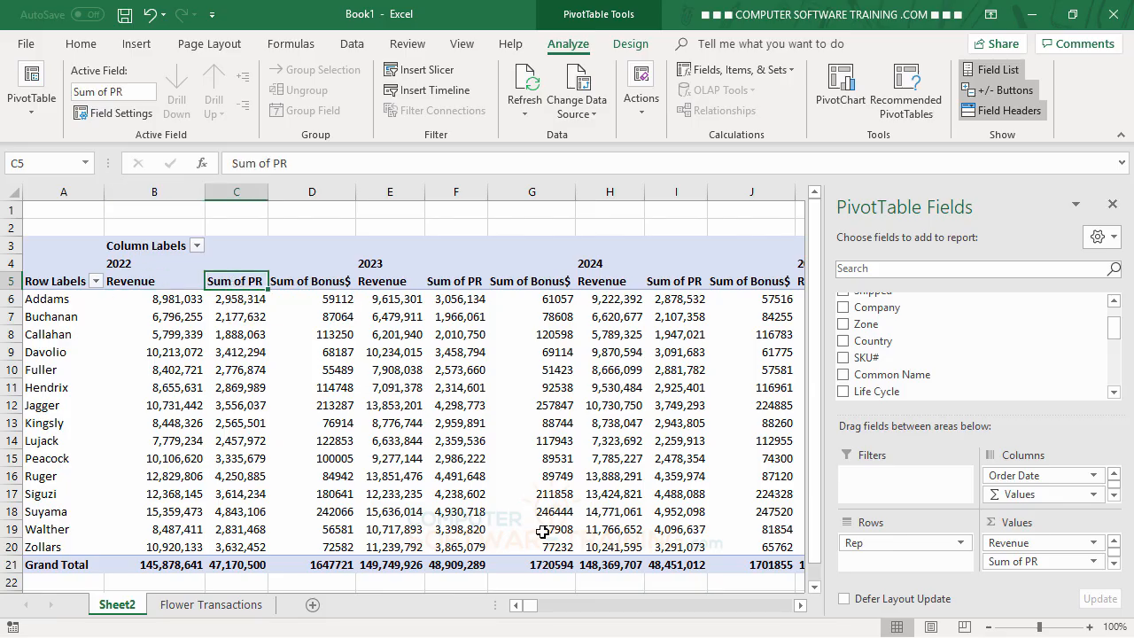
text(Profit)
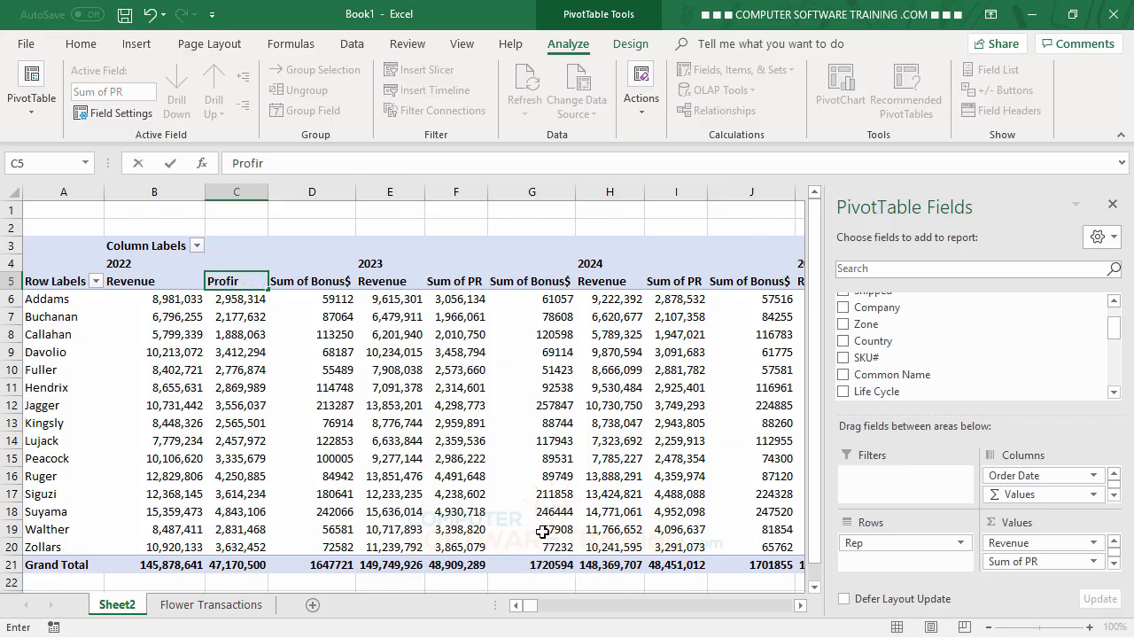
key(Return)
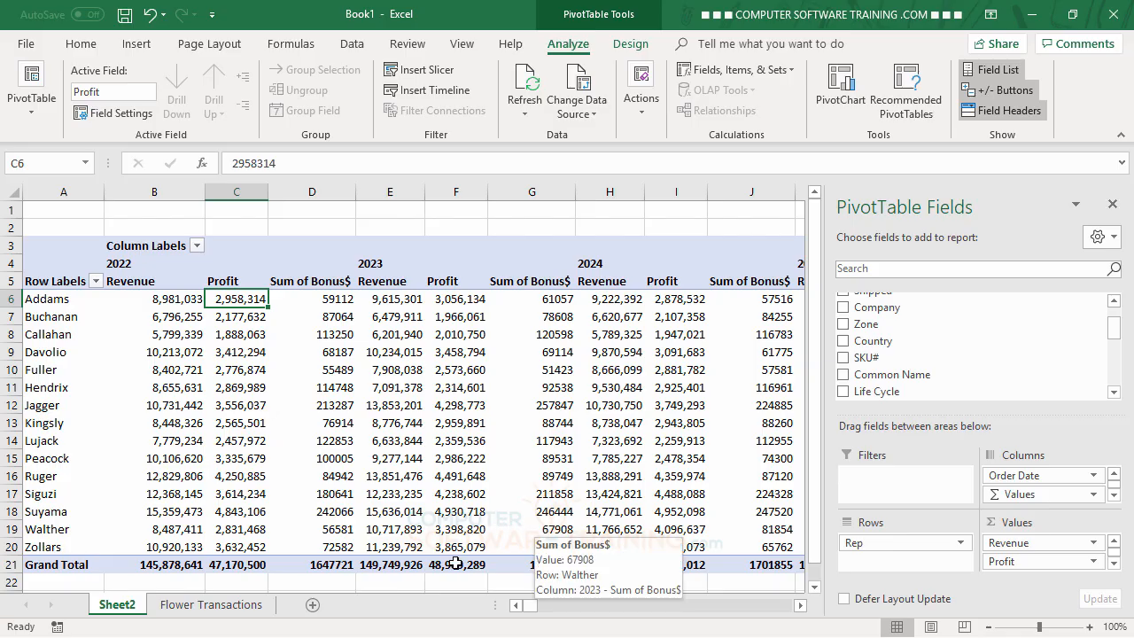
Rename the Sum of Bonus$ value heading Bonus.
click(316, 282)
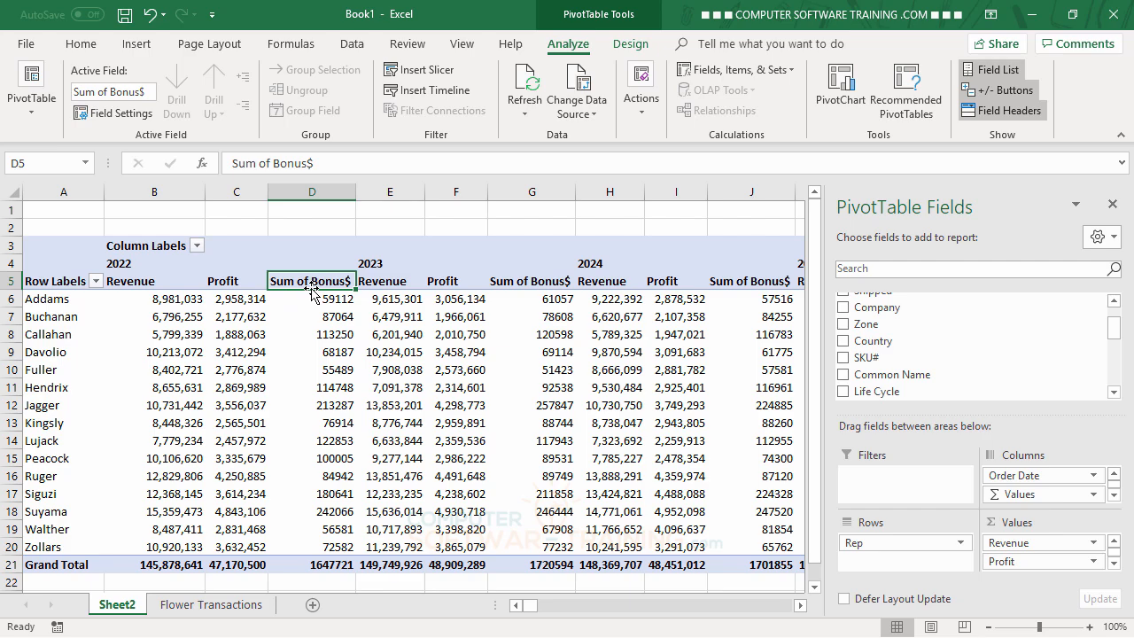
text(Bonus)
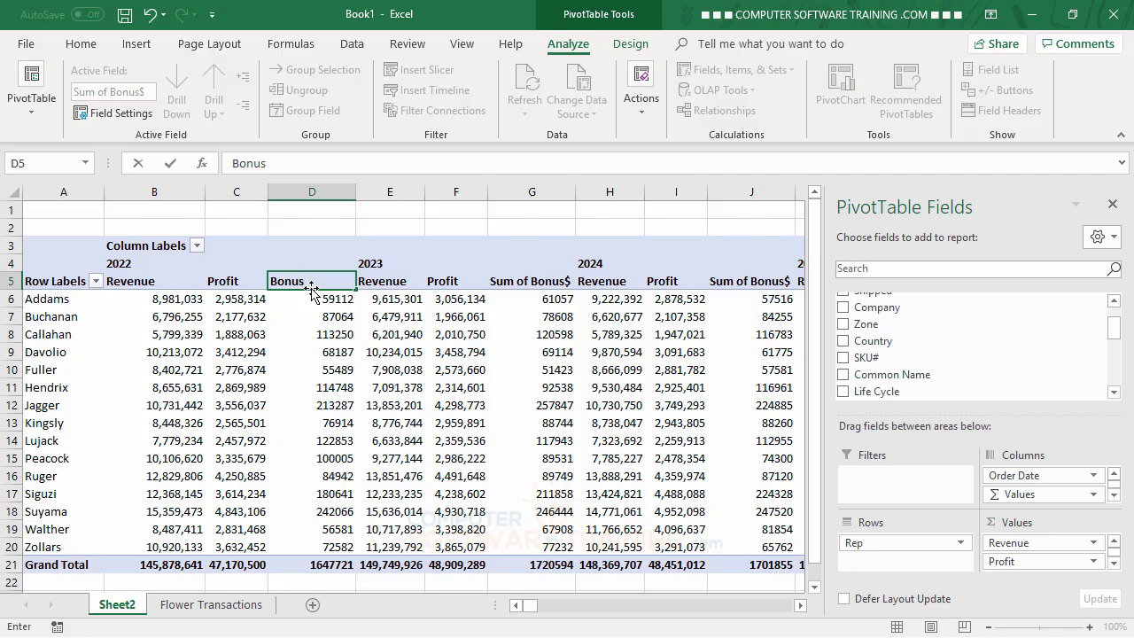
key(Return)
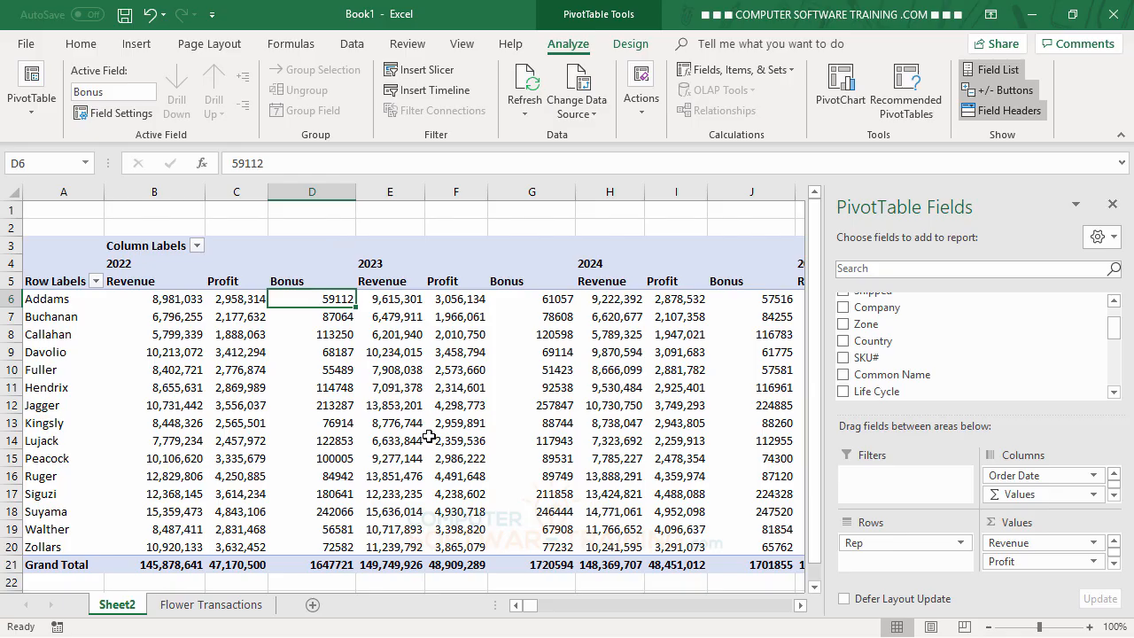
Format the Bonus value field as Number with 0 decimal places and the 1000 separator.
double_click(300, 278)
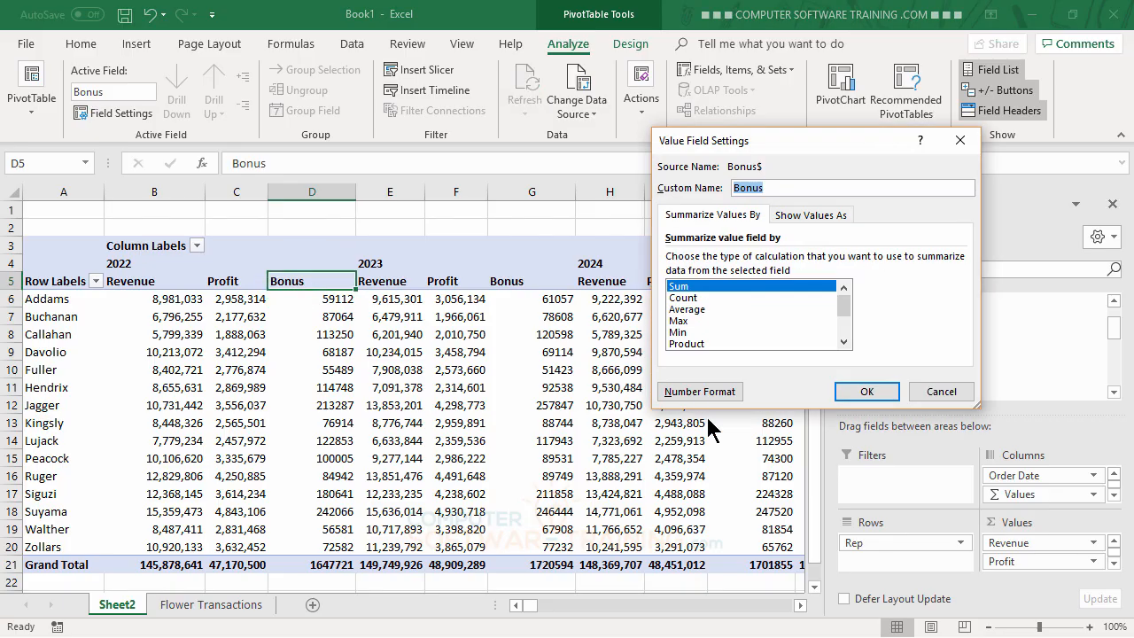
click(702, 389)
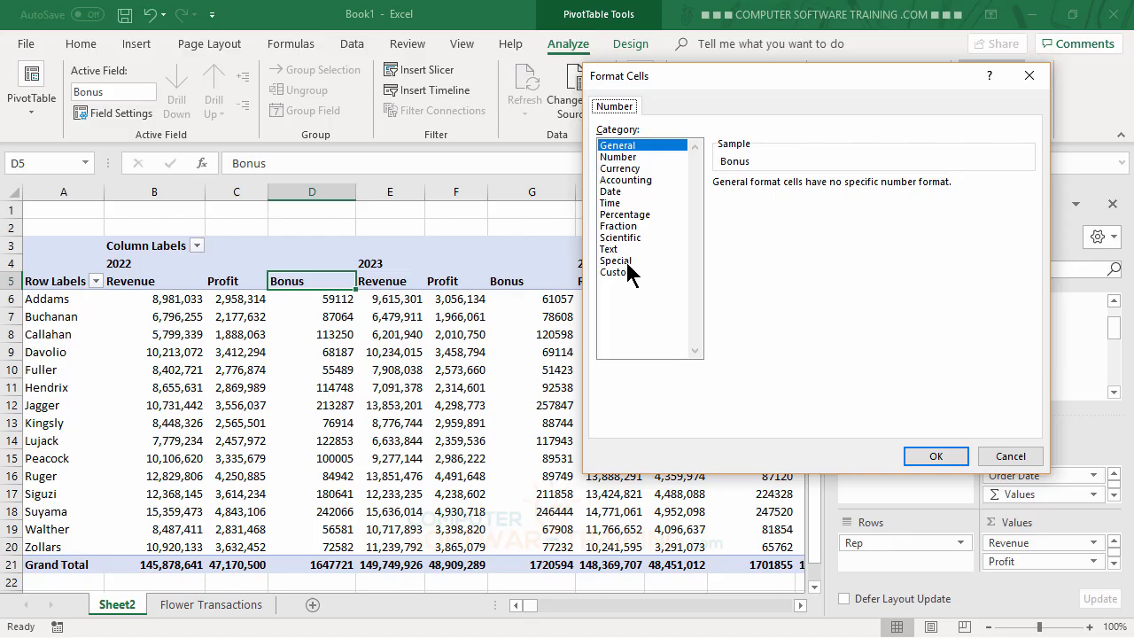
click(623, 157)
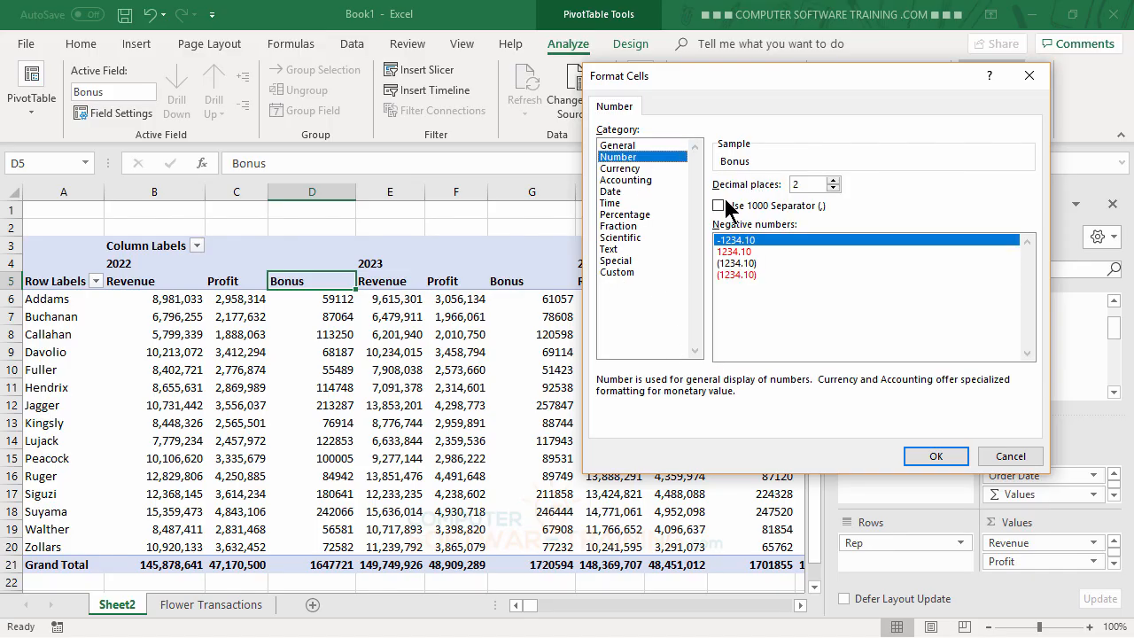
click(718, 206)
click(834, 189)
click(833, 189)
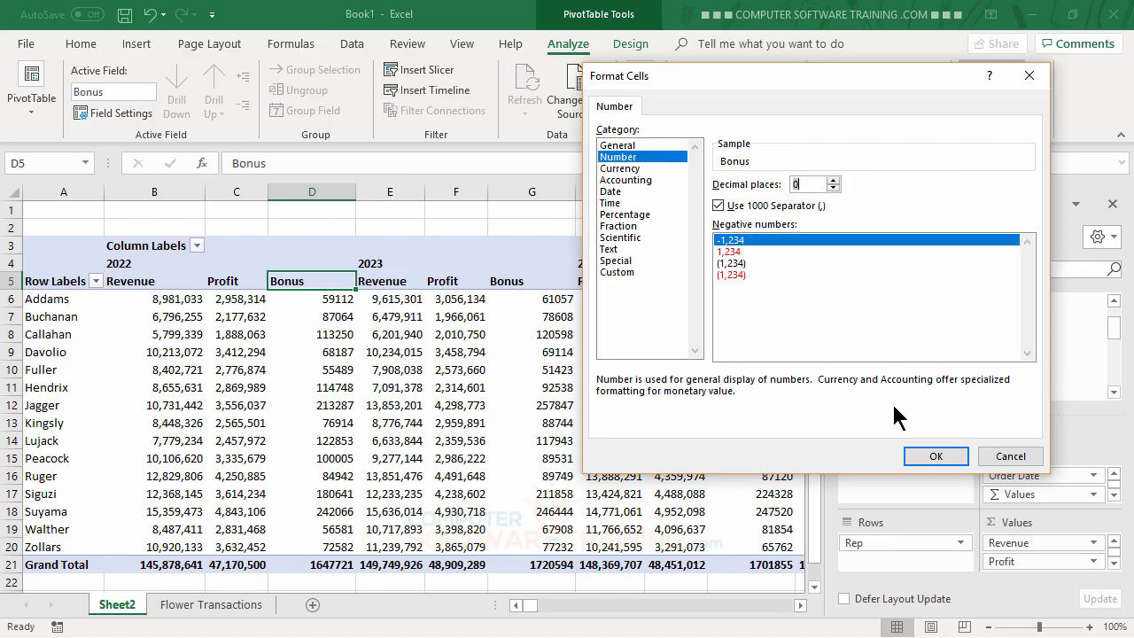
click(933, 457)
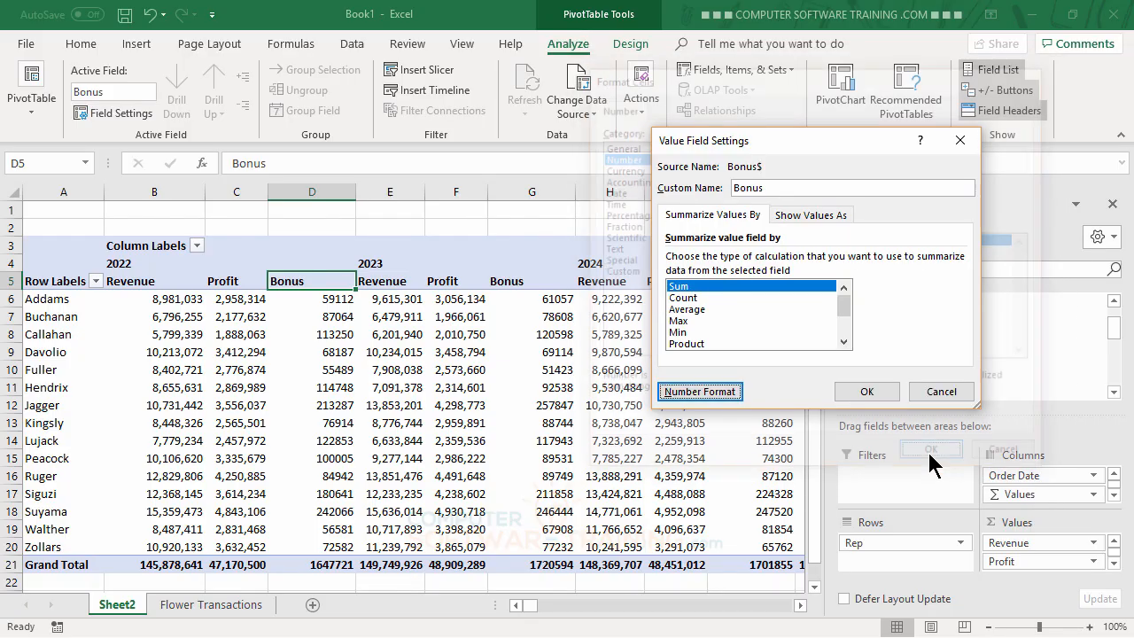
click(873, 397)
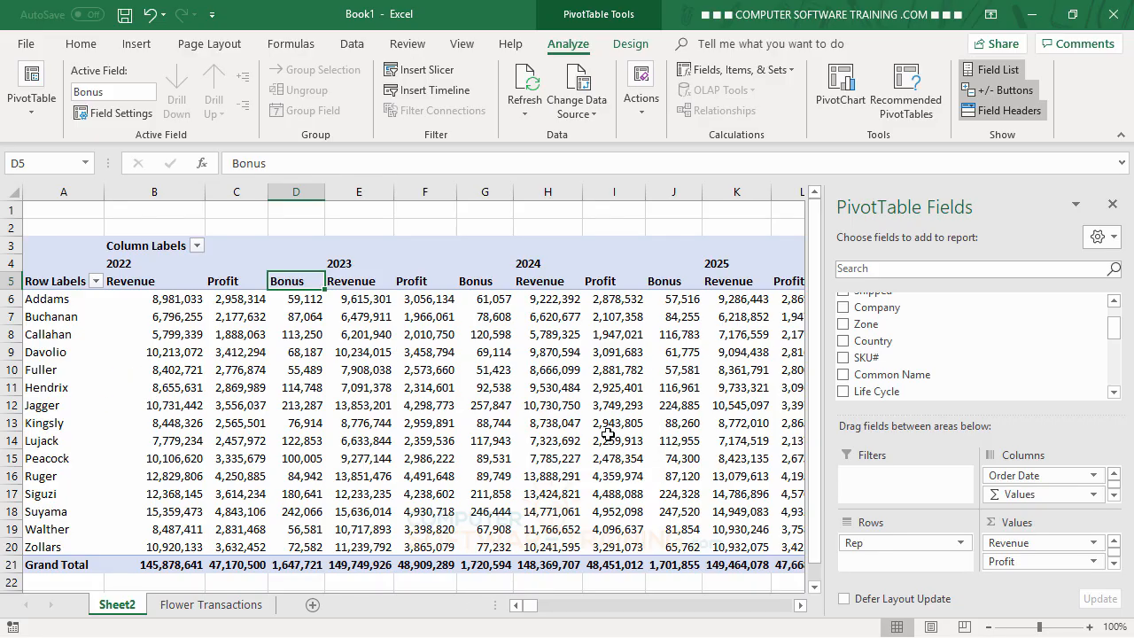
click(633, 44)
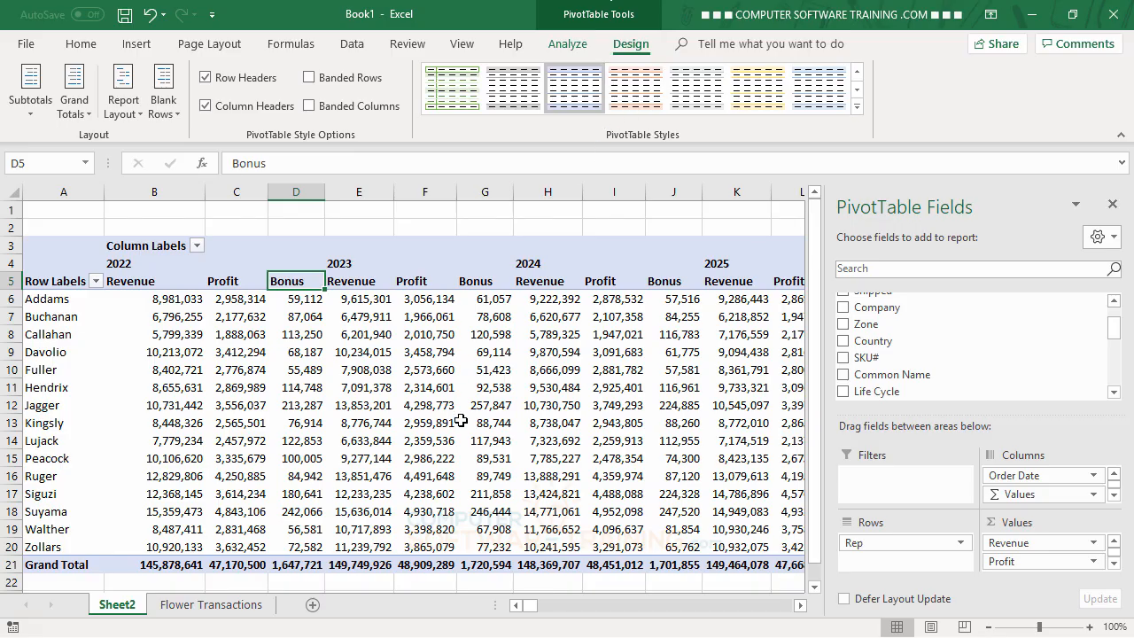
click(454, 387)
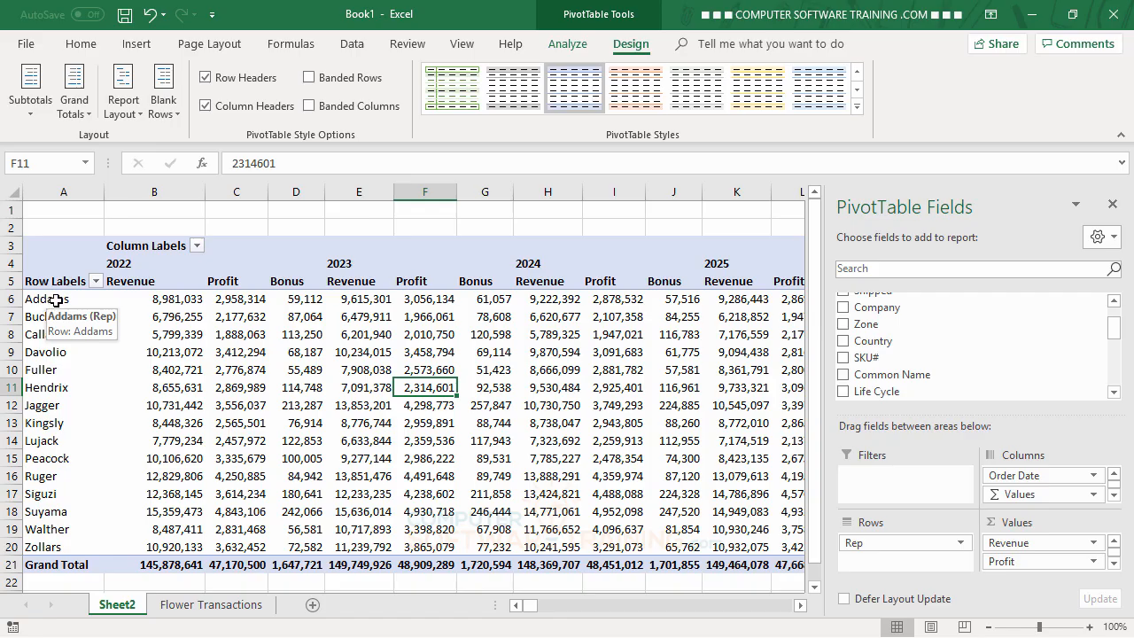
Group the first five sales reps in the row labels, cells A6:A10.
drag(55, 302, 58, 335)
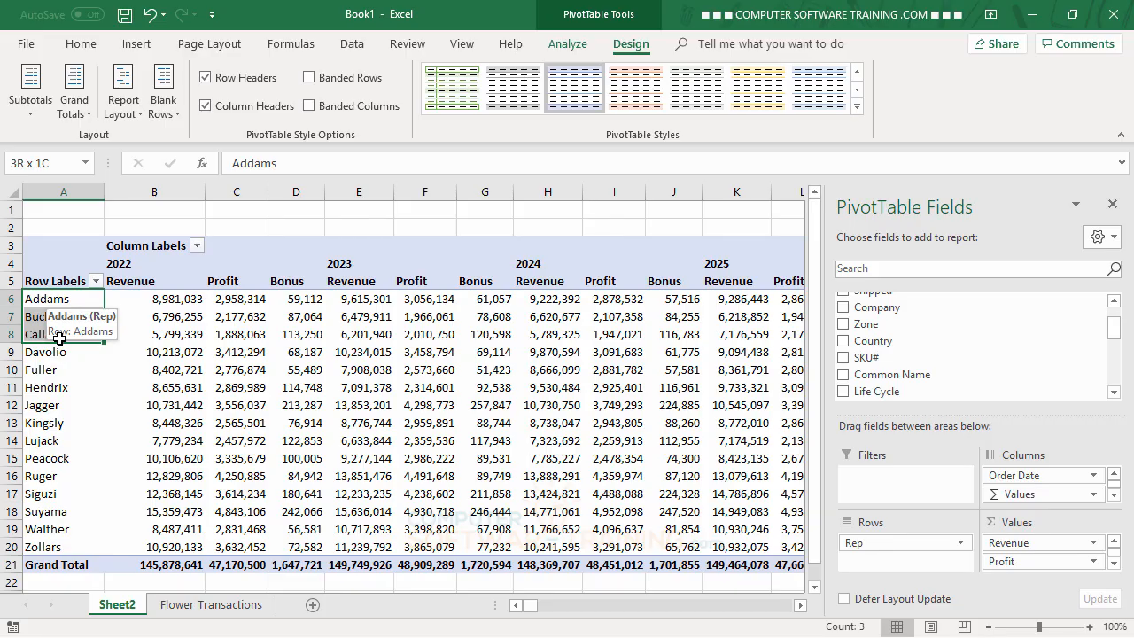
drag(59, 336, 61, 367)
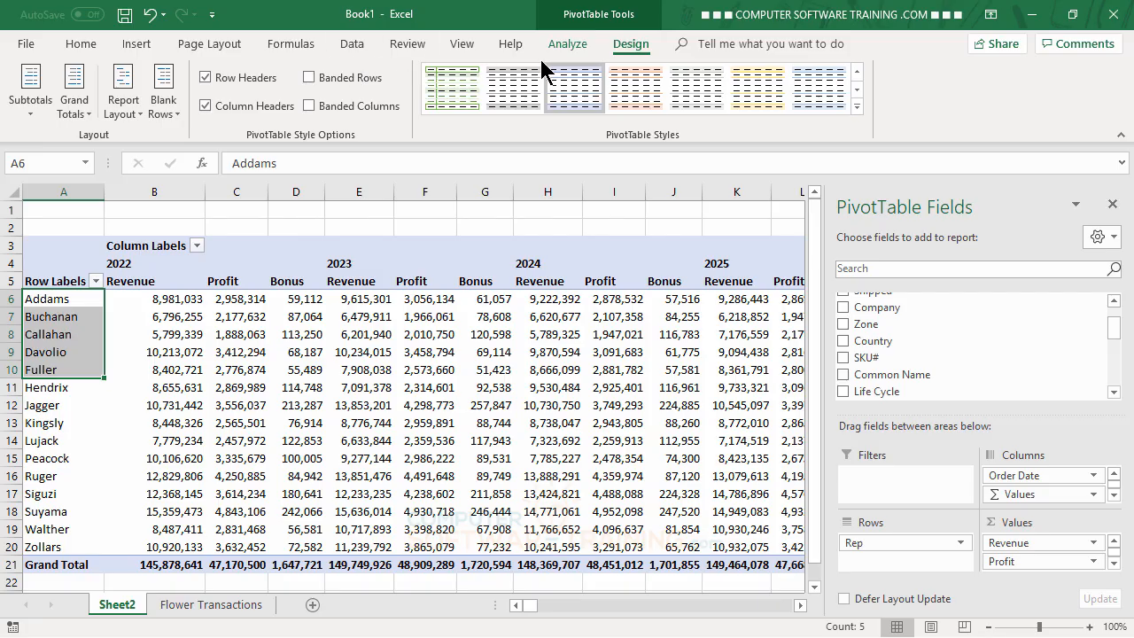
click(567, 43)
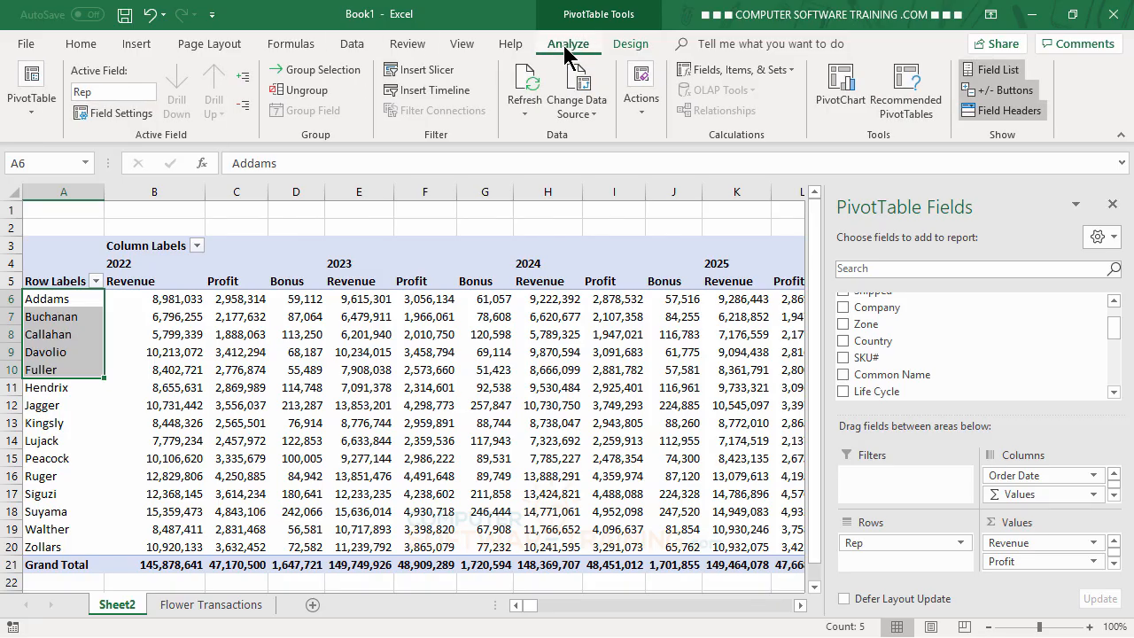
click(314, 74)
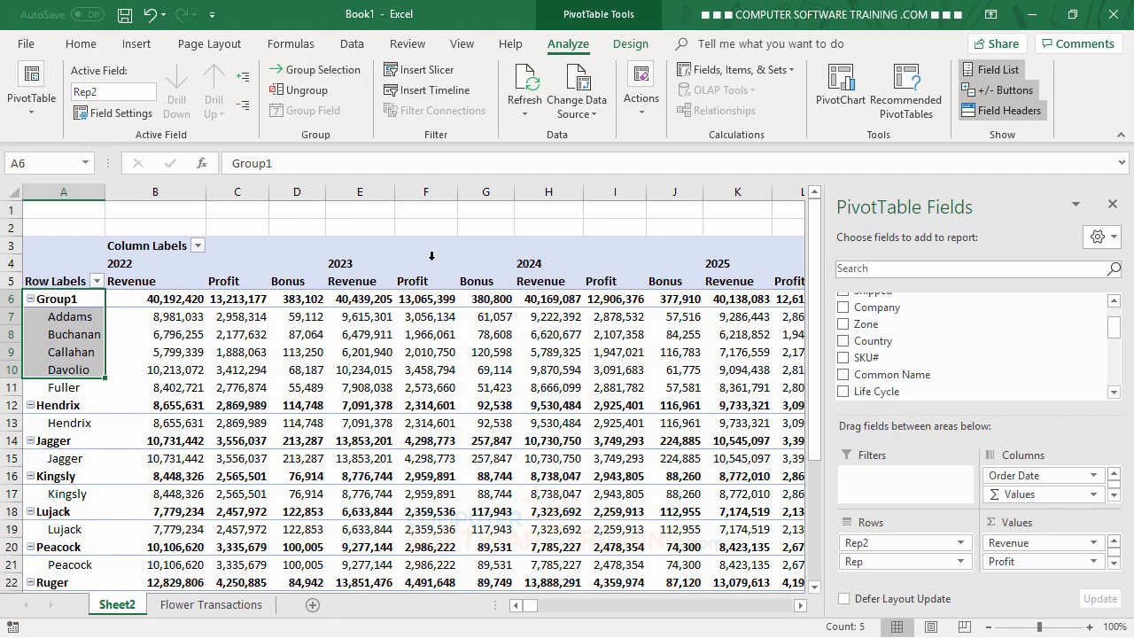
Rename the group of the first five sales reps Senior Reps.
click(73, 300)
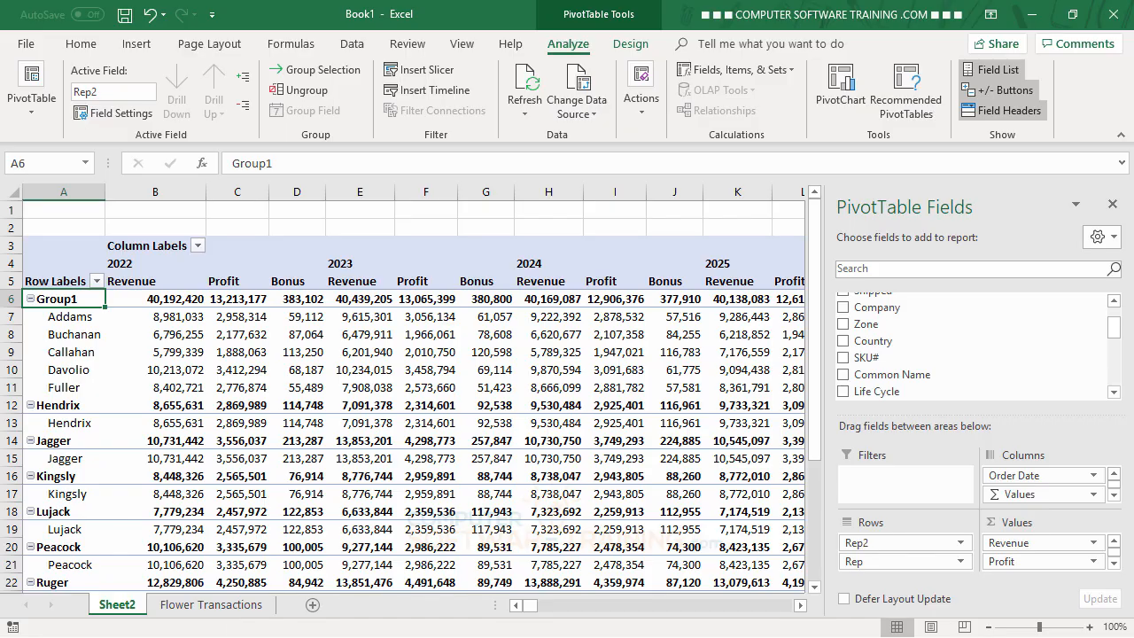
text(Senior Reps)
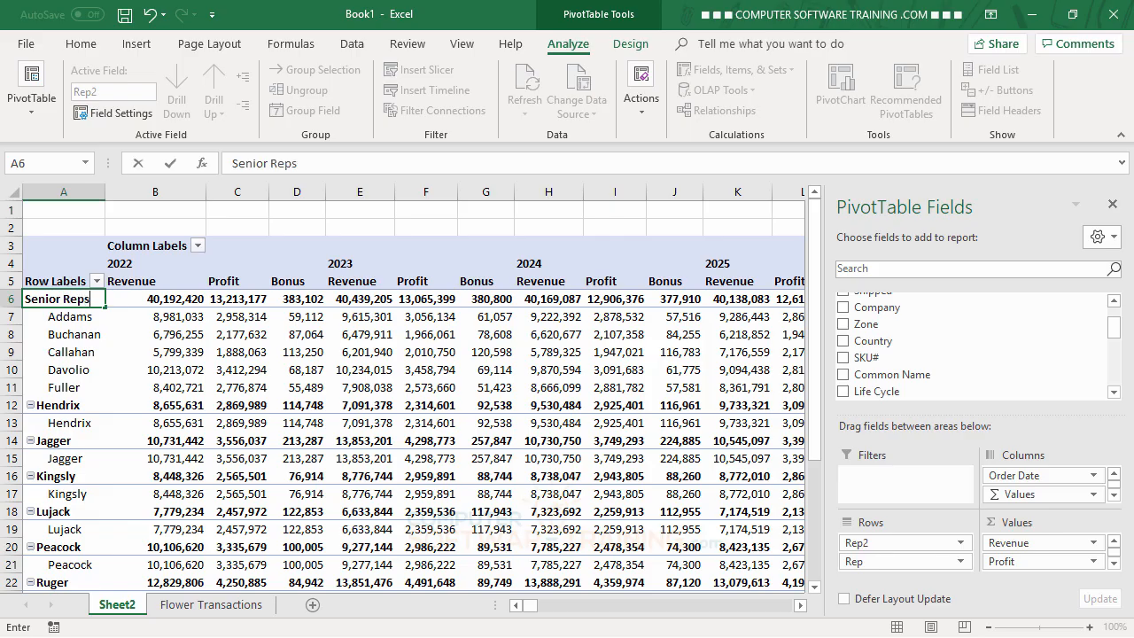
key(Return)
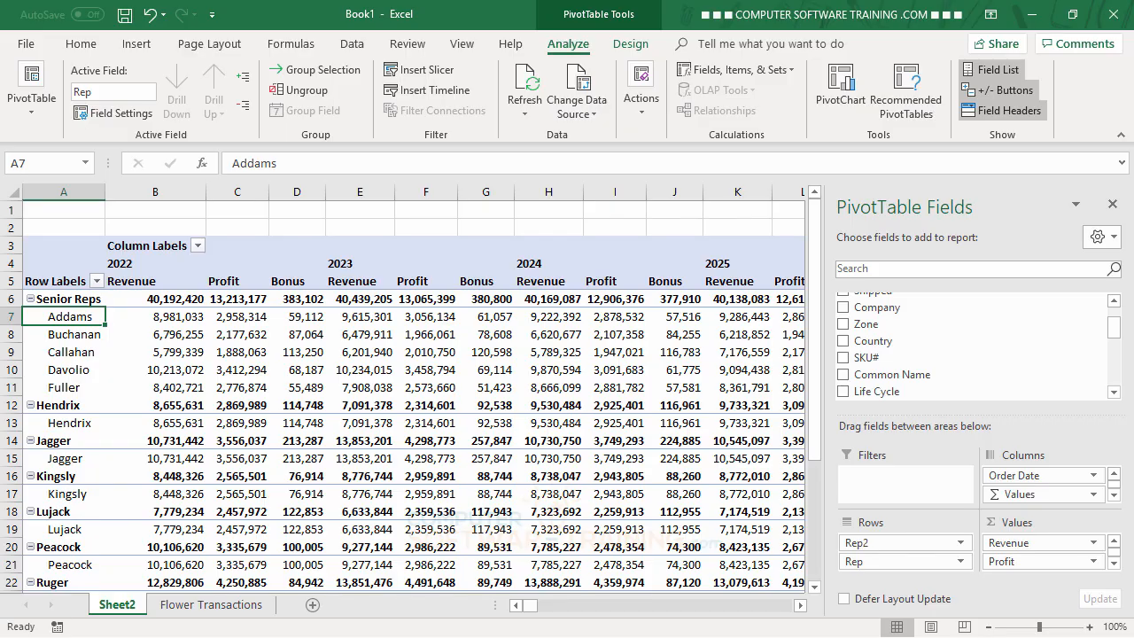
Try to group the rep headings in A12, A16 and A20 together with the indented rep item in A23.
scroll(347, 436, down, 2)
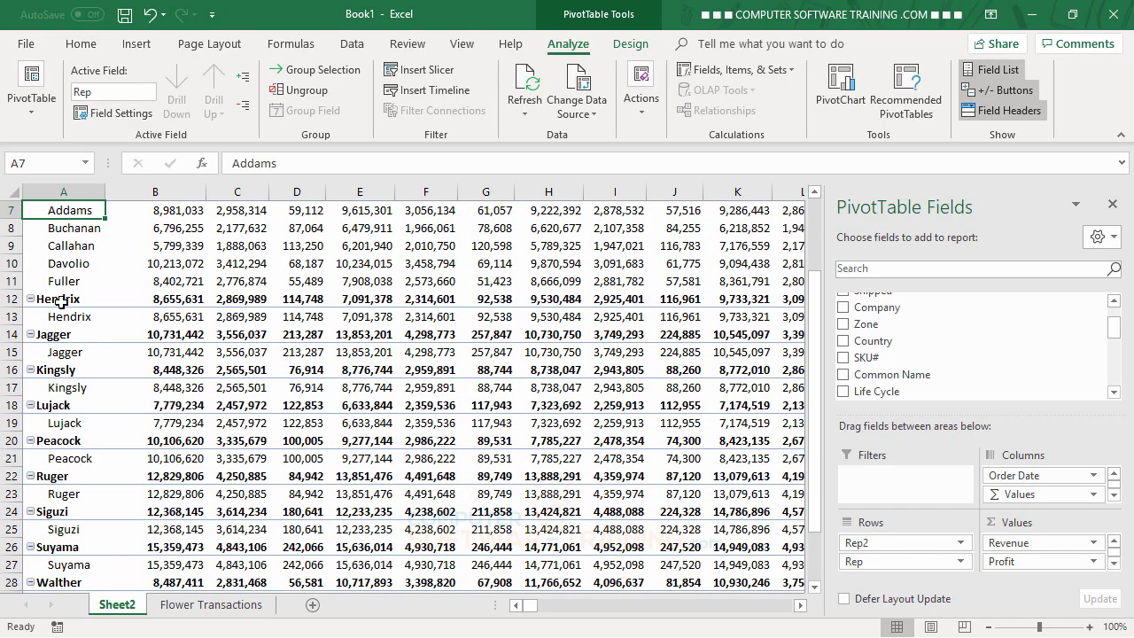
click(60, 301)
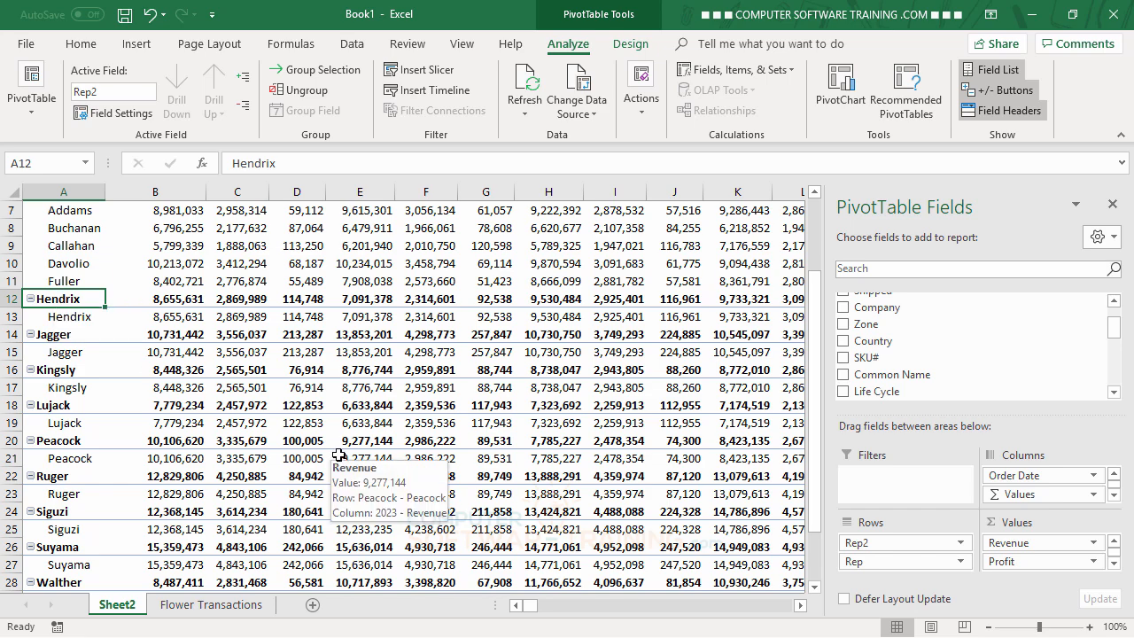
ctrl+click(57, 371)
ctrl+click(54, 441)
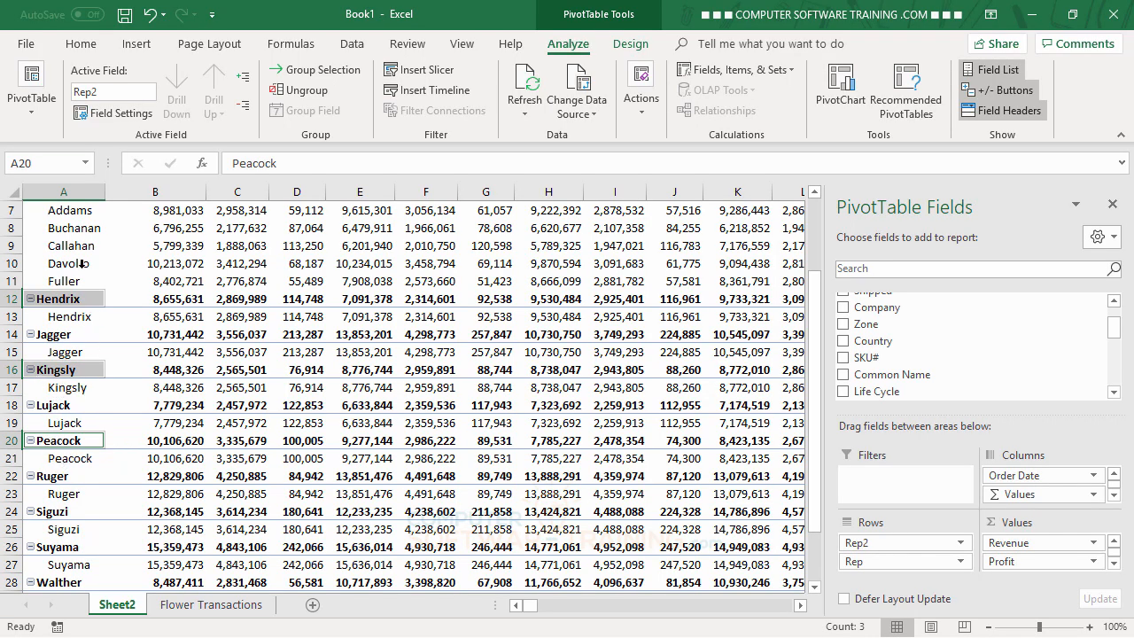
ctrl+click(80, 496)
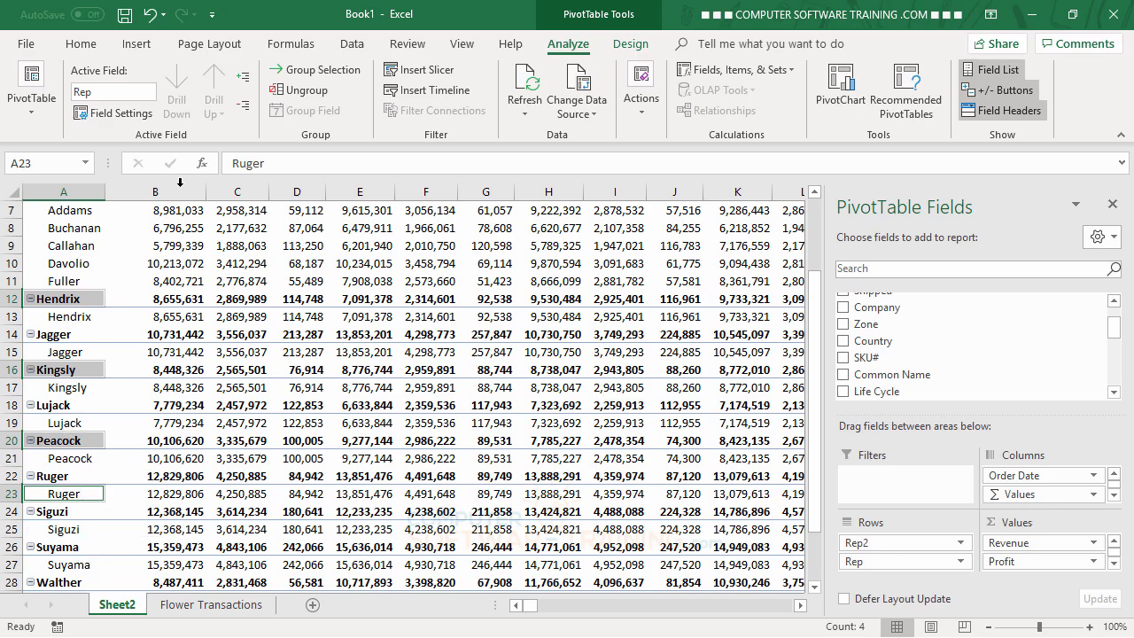
click(313, 75)
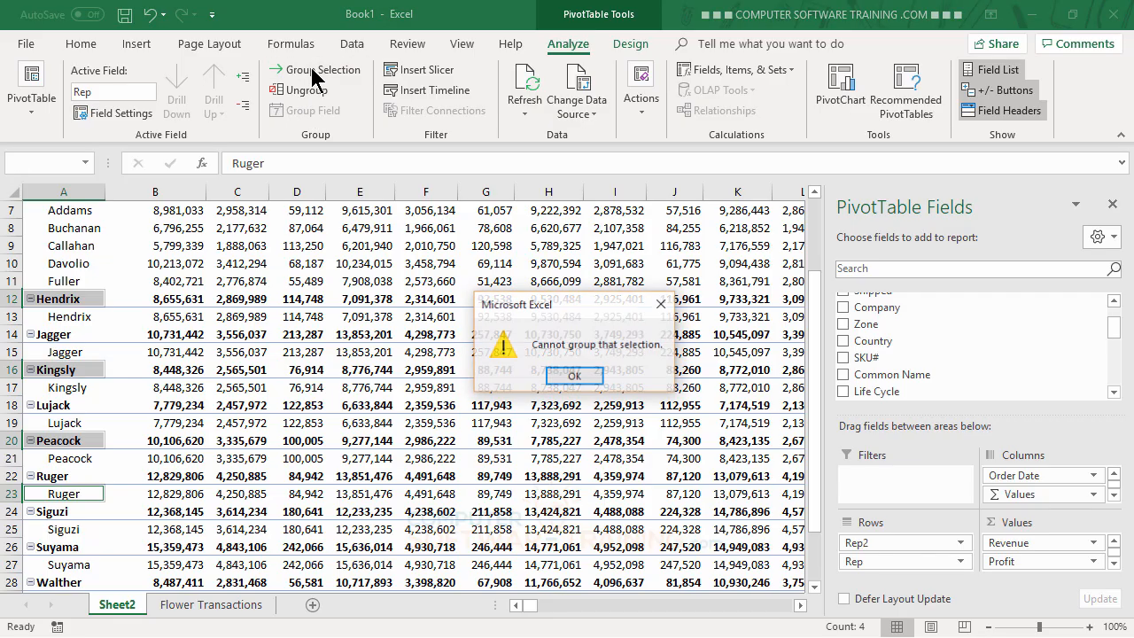
click(575, 377)
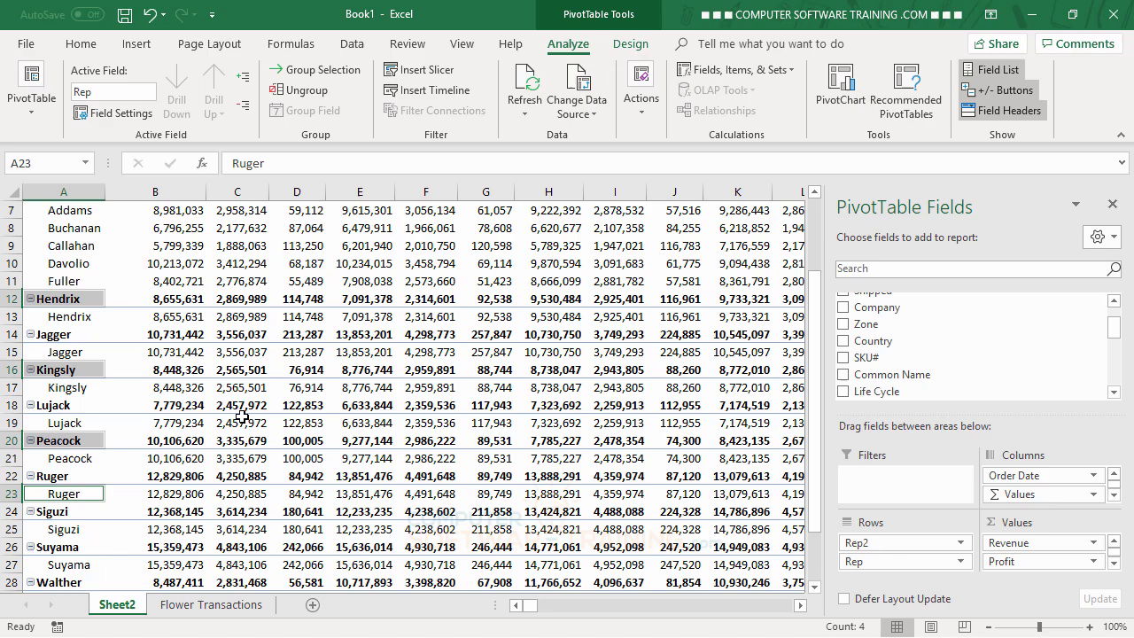
click(80, 466)
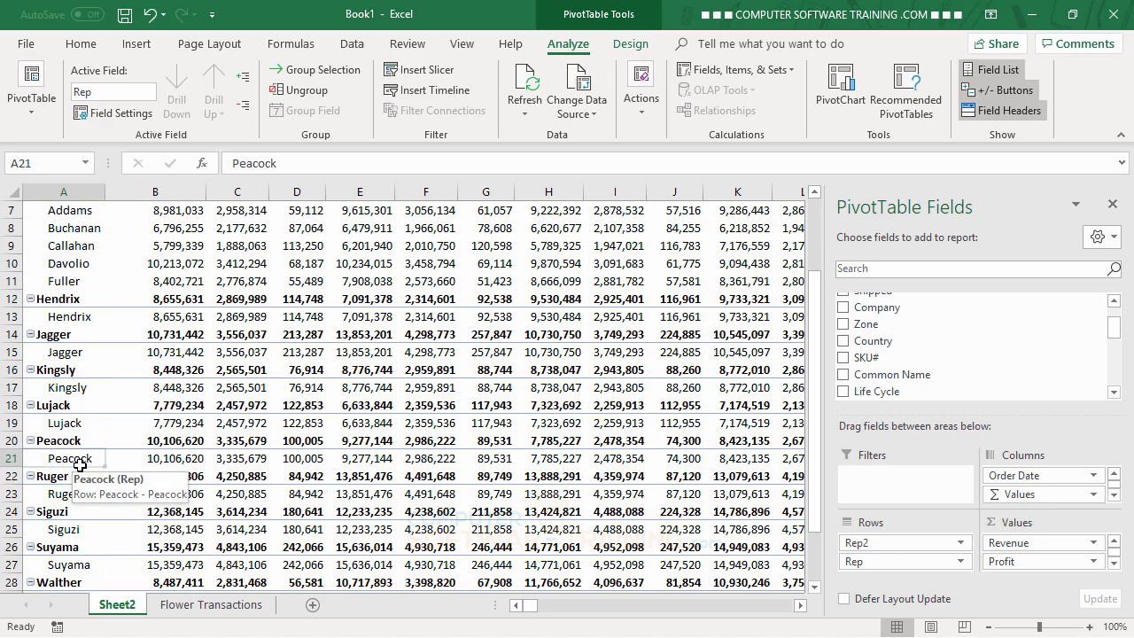
Group the four bold rep headings in cells A12, A16, A20 and A24 of the row labels.
click(64, 299)
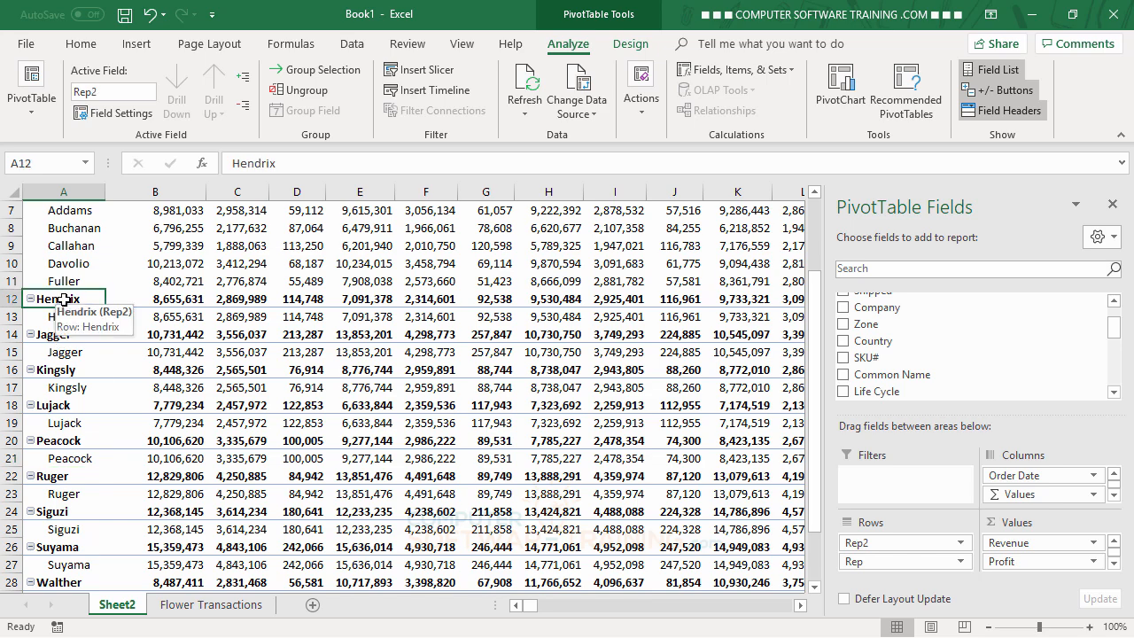
ctrl+click(60, 372)
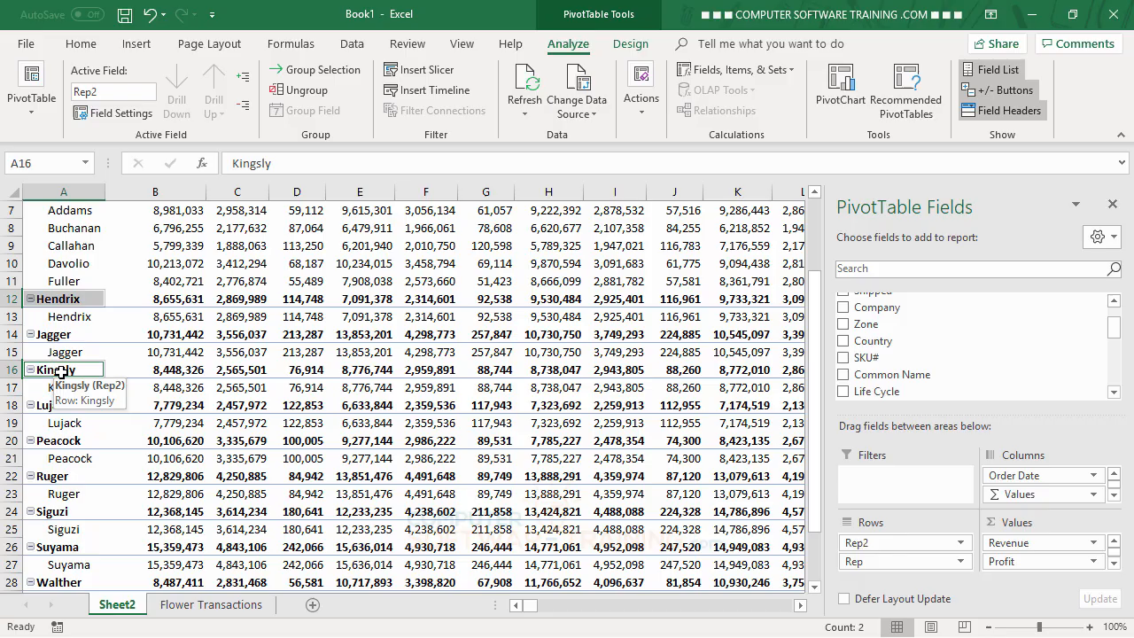
ctrl+click(68, 443)
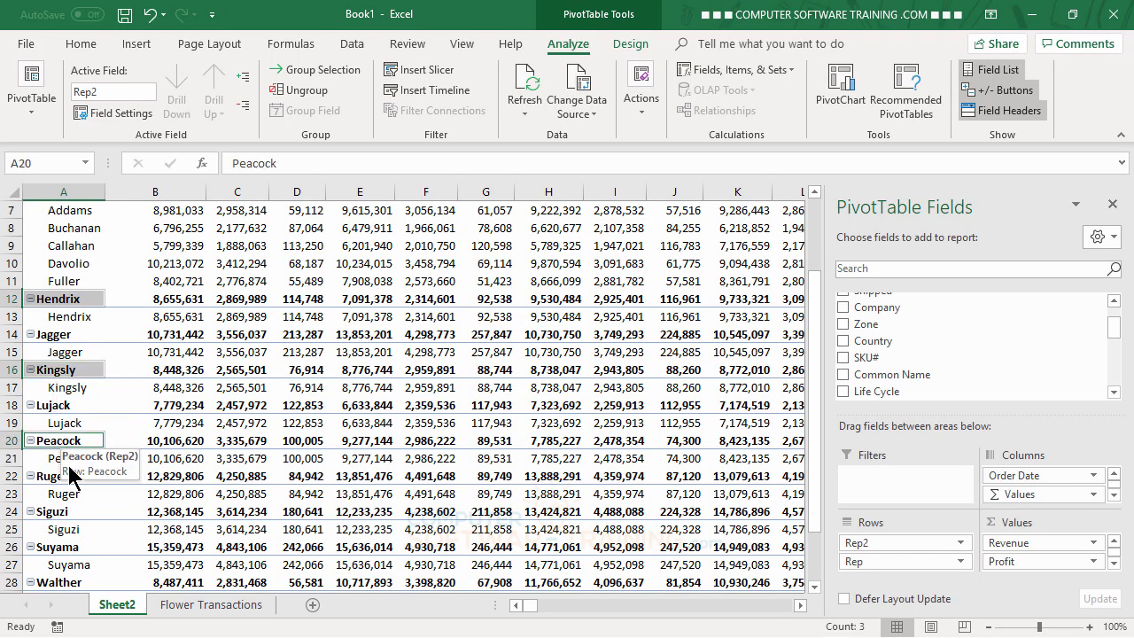
ctrl+click(58, 513)
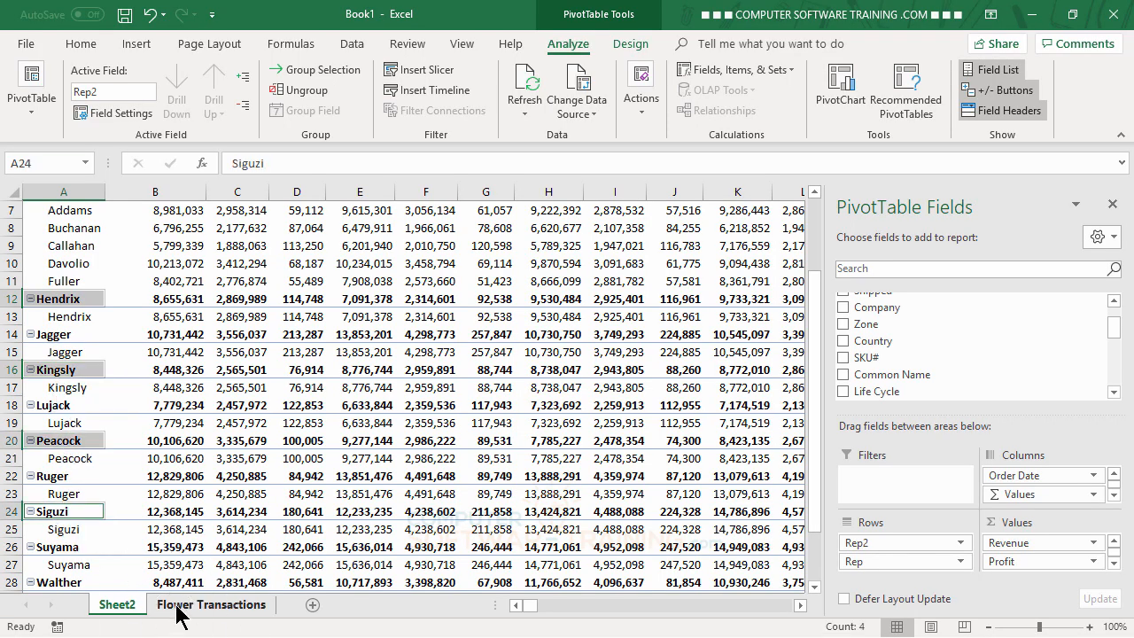
click(323, 77)
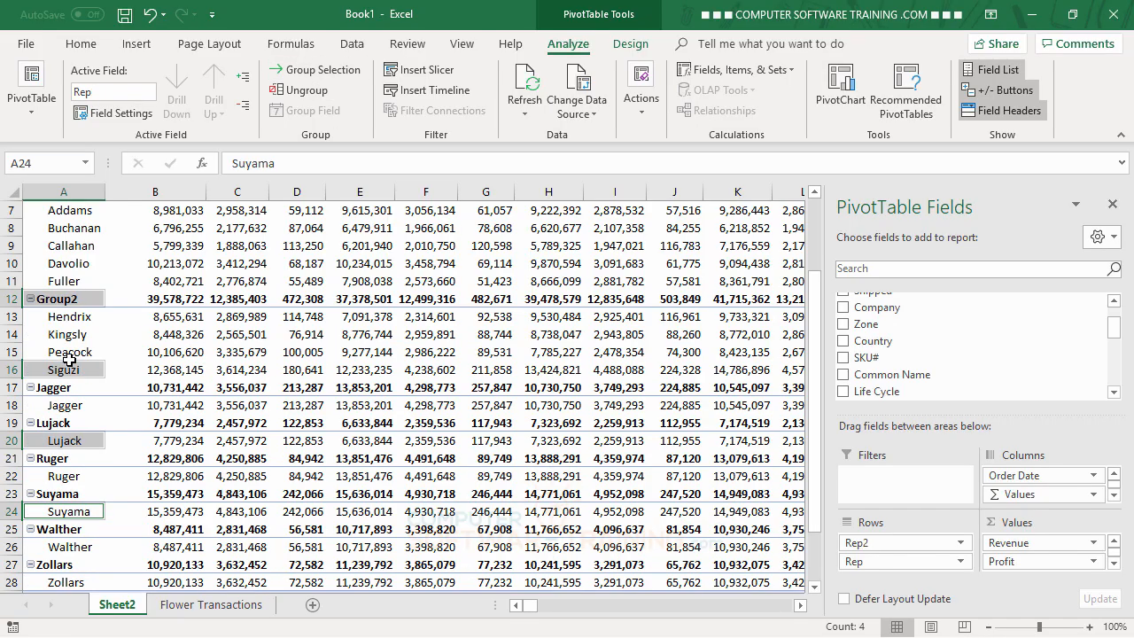
Rename the second rep group, in cell A12, Junior Reps.
click(65, 299)
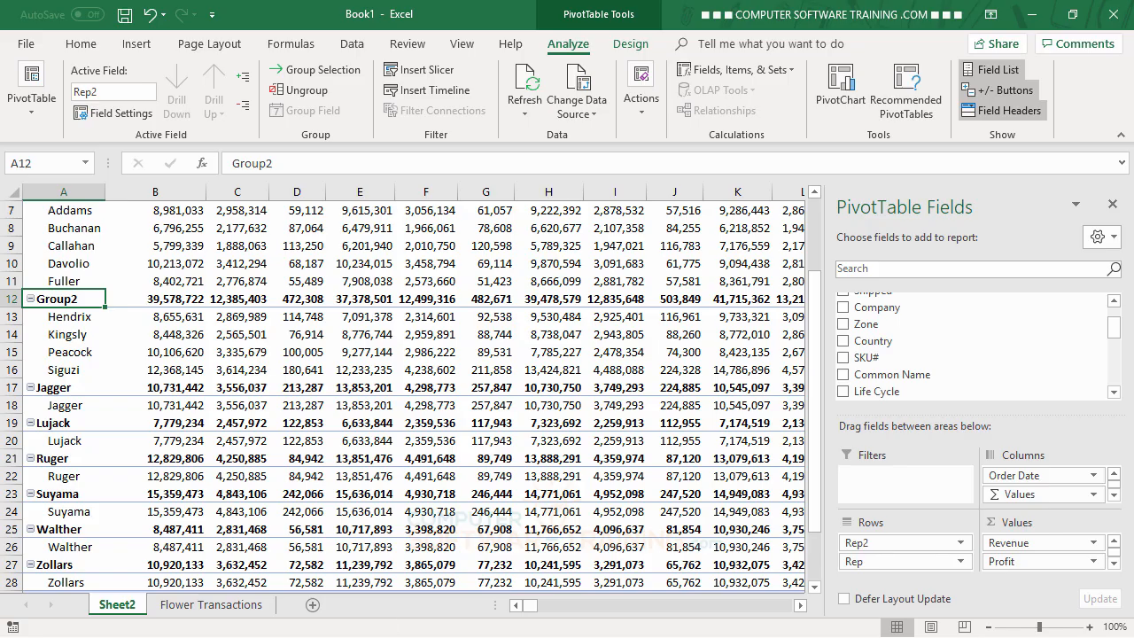
text(Junior Reps)
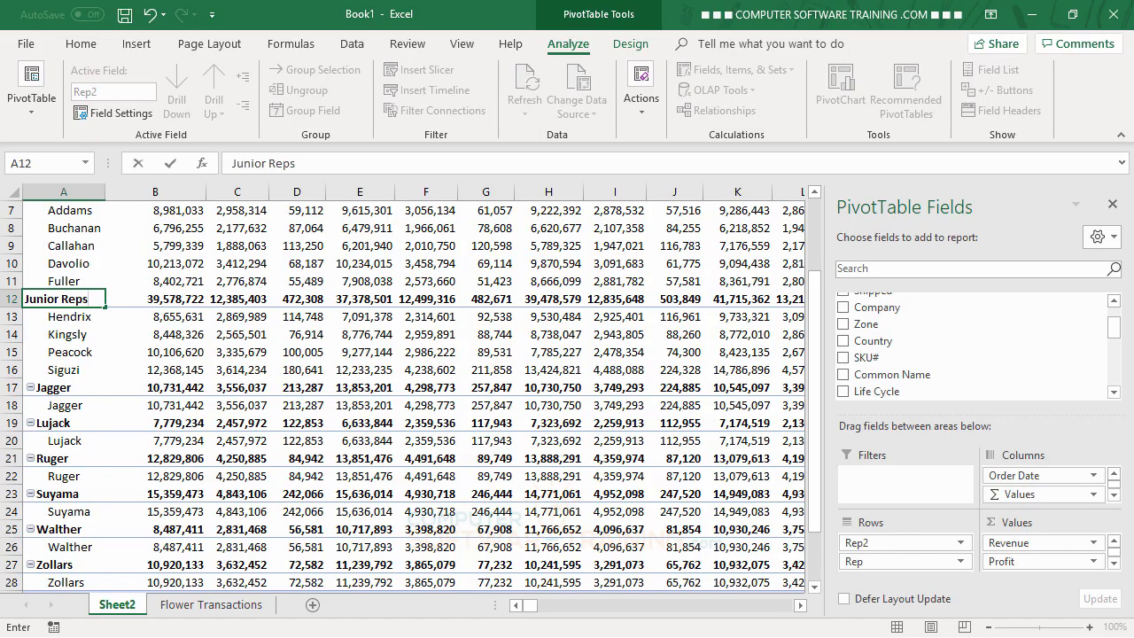
key(Return)
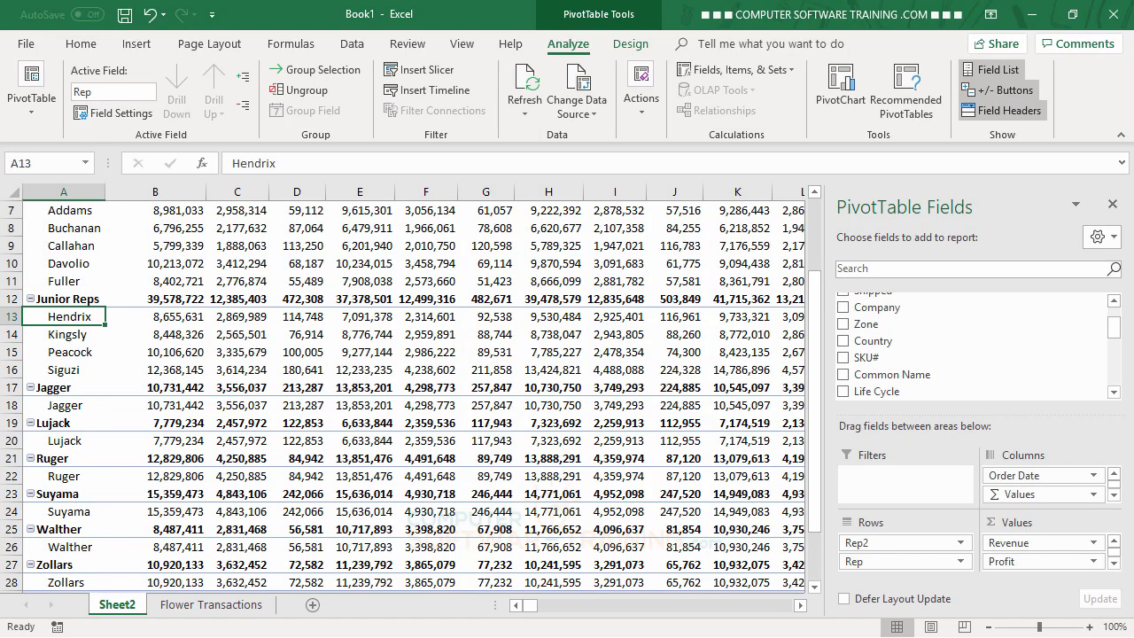
Group the six bold rep headings in cells A17, A19, A21, A23, A25 and A27 of the row labels.
click(56, 391)
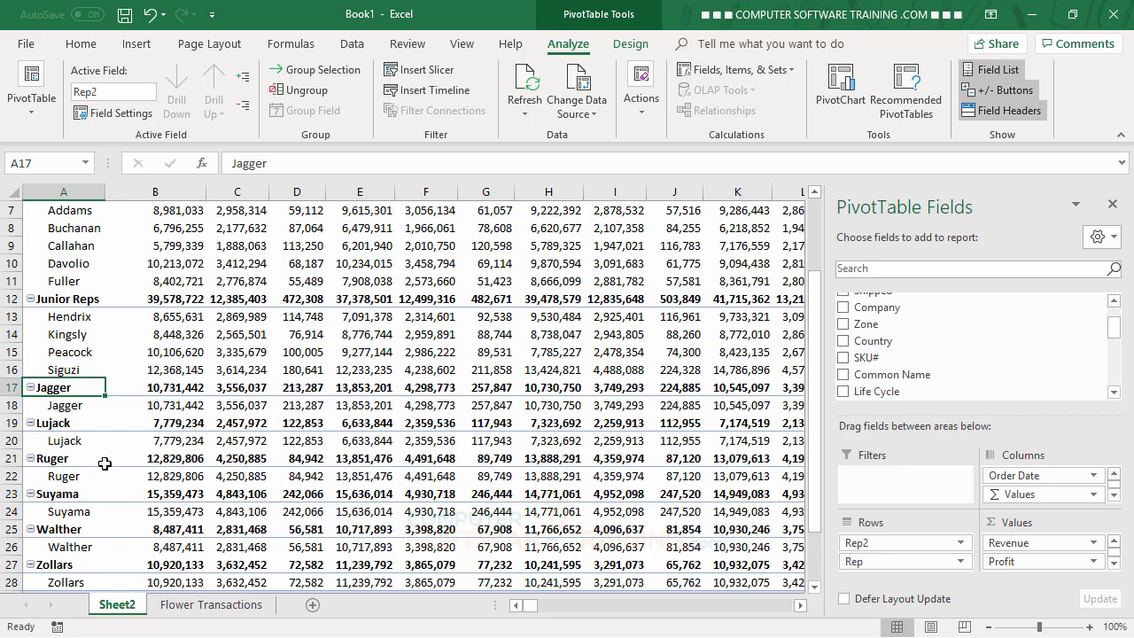
ctrl+click(57, 423)
ctrl+click(51, 459)
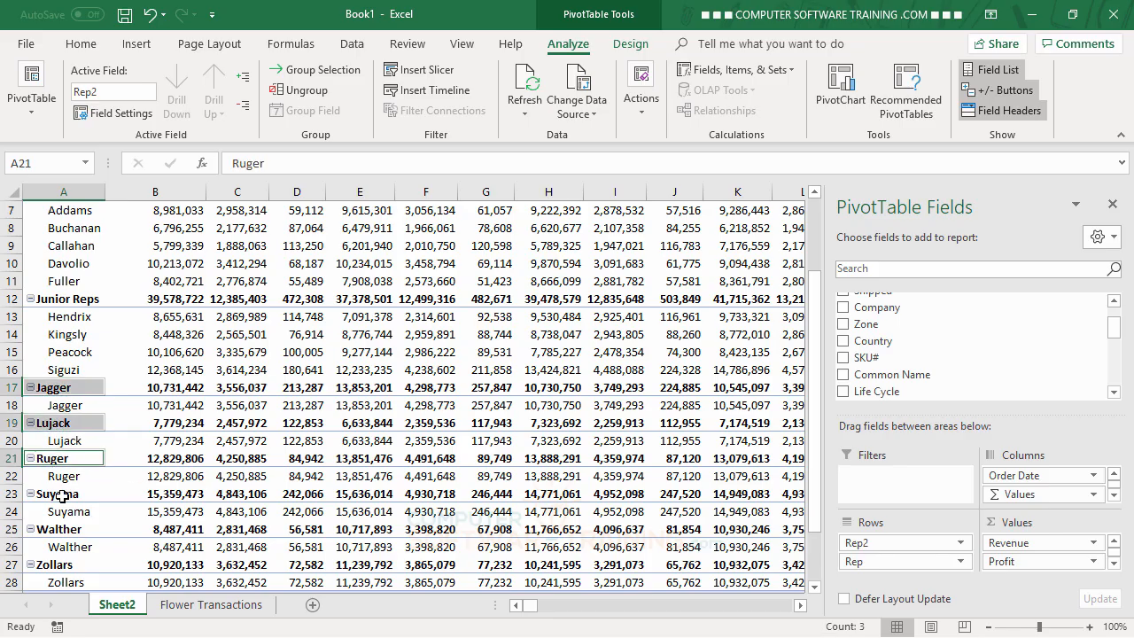
ctrl+click(62, 496)
ctrl+click(58, 530)
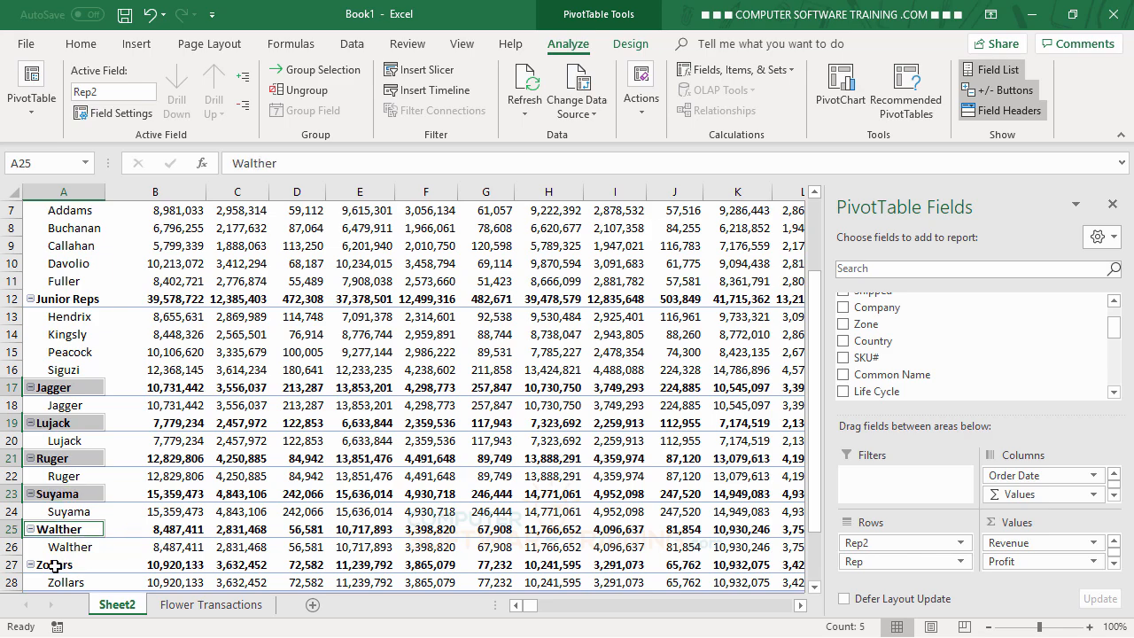
ctrl+click(58, 565)
scroll(115, 542, down, 2)
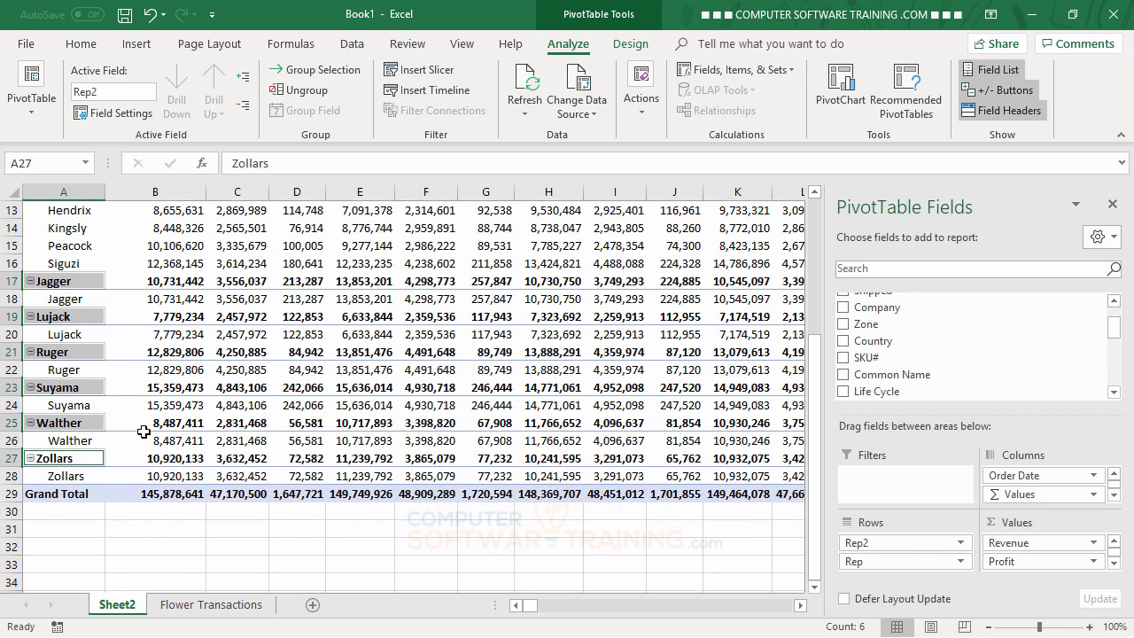
scroll(144, 432, up, 2)
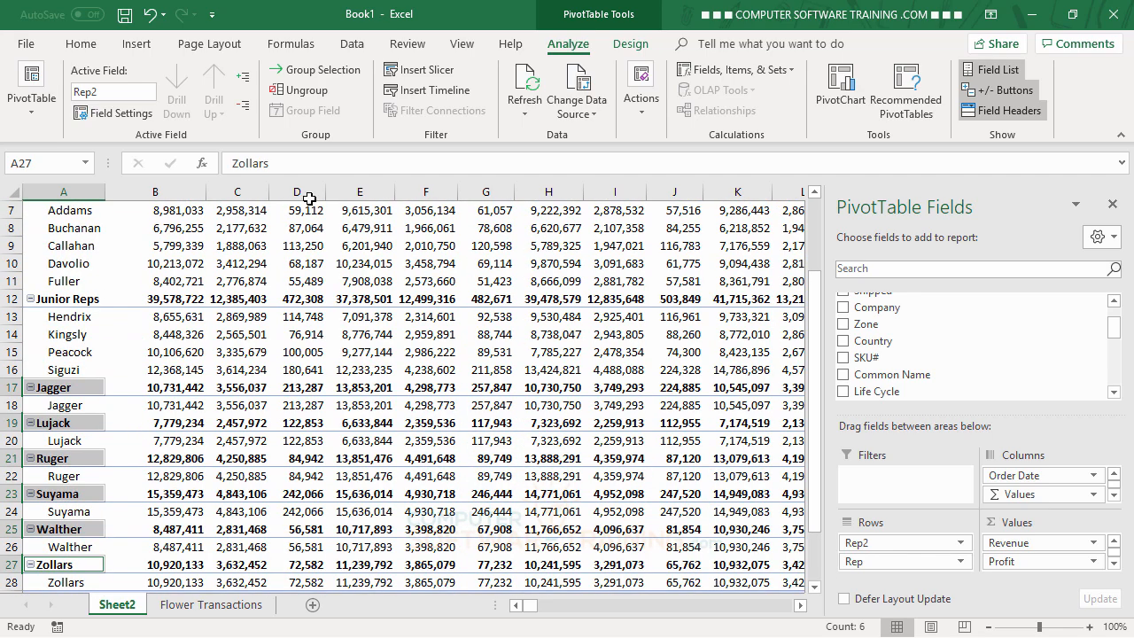
click(311, 70)
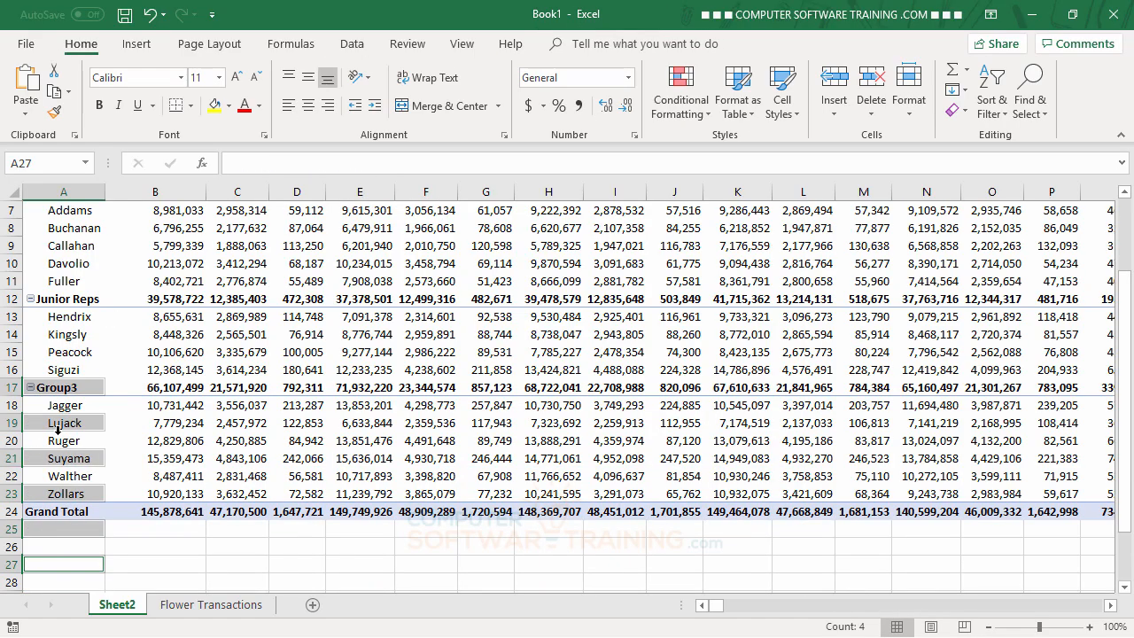
Rename the third rep group, in cell A17, Rookie Reps.
click(64, 391)
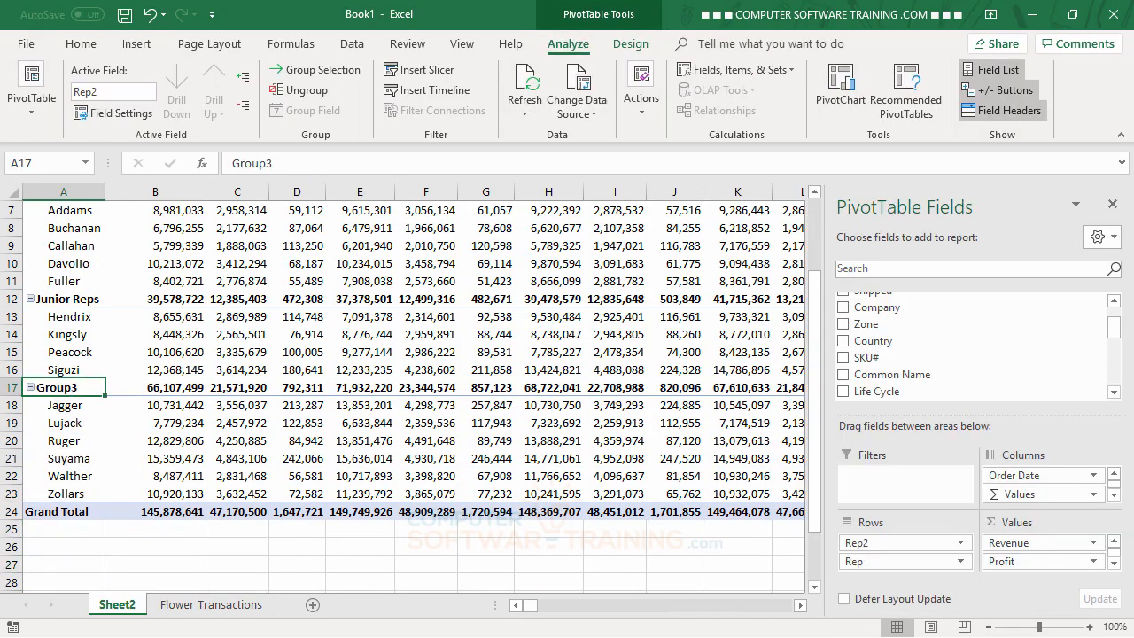
text(Rookie)
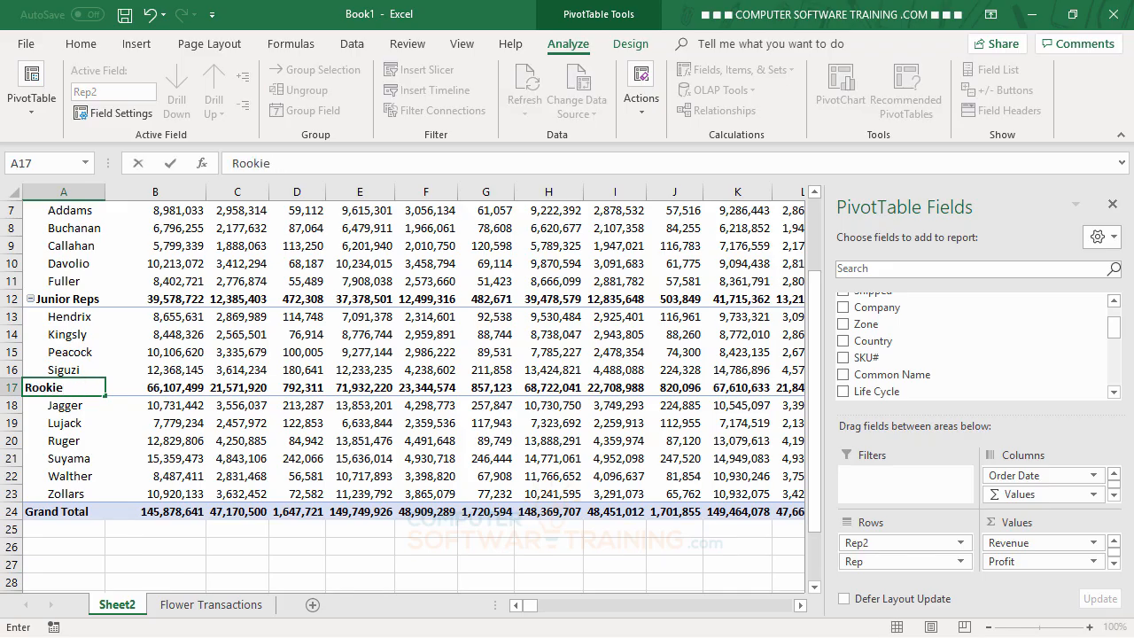
text( Reps)
key(Return)
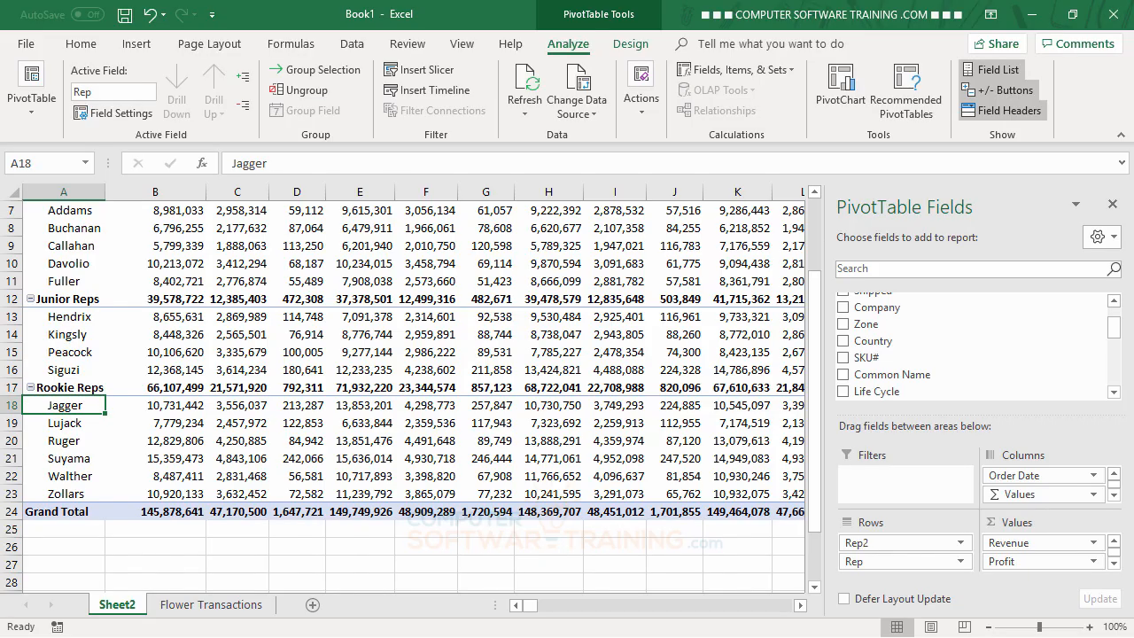
scroll(256, 325, up, 2)
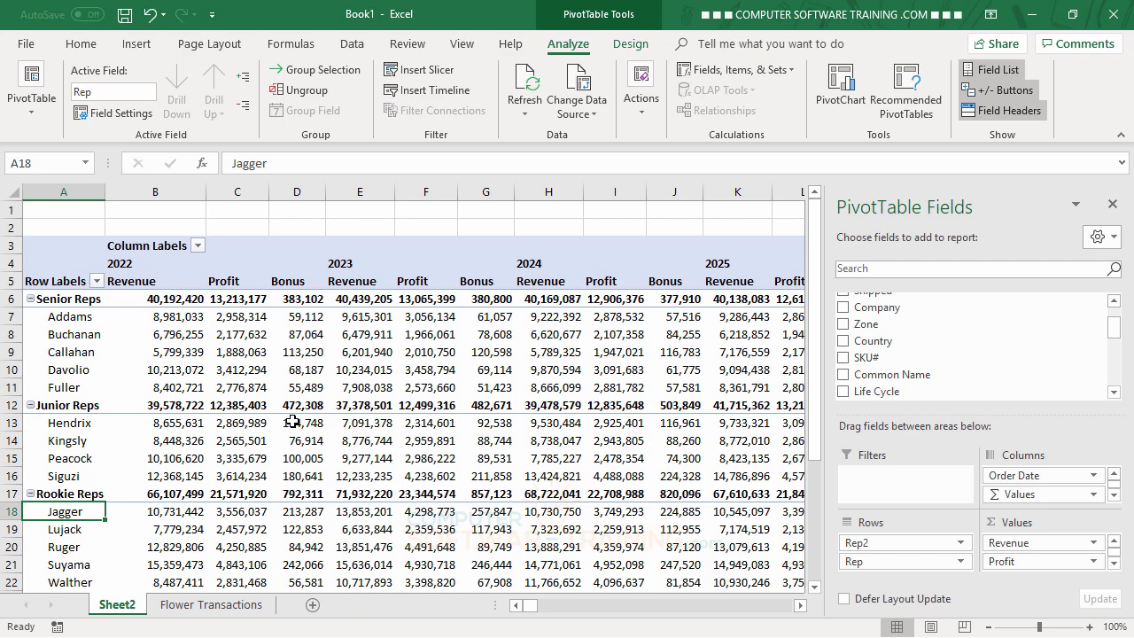
mouse_move(293, 423)
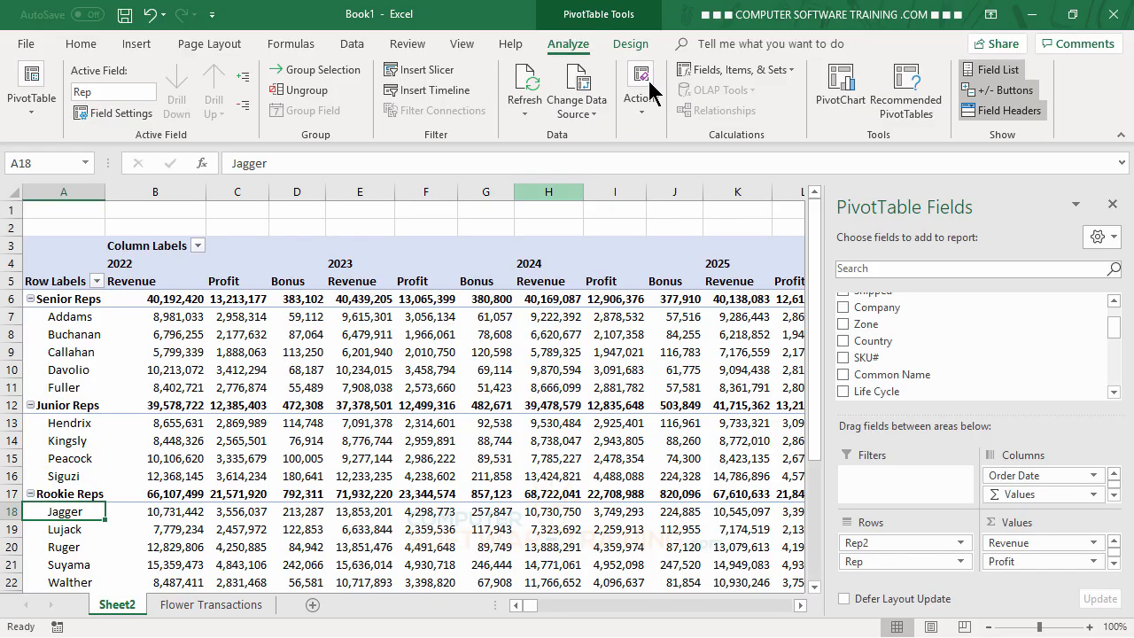
Hide the PivotTable's subtotals, and show all of them again at the top of each group.
click(631, 44)
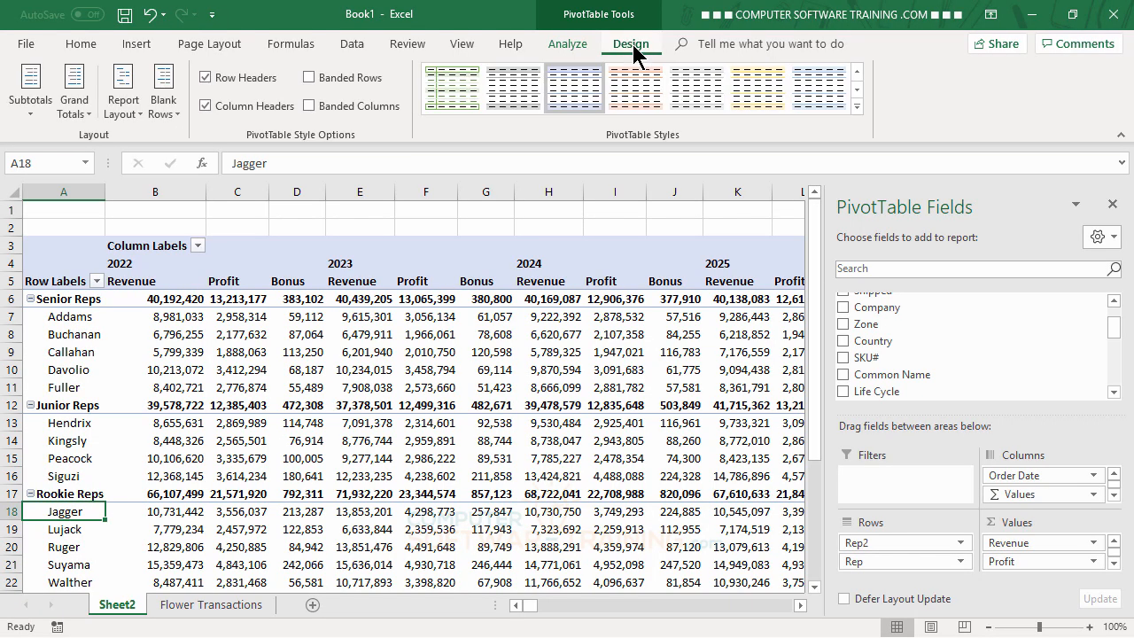
click(29, 111)
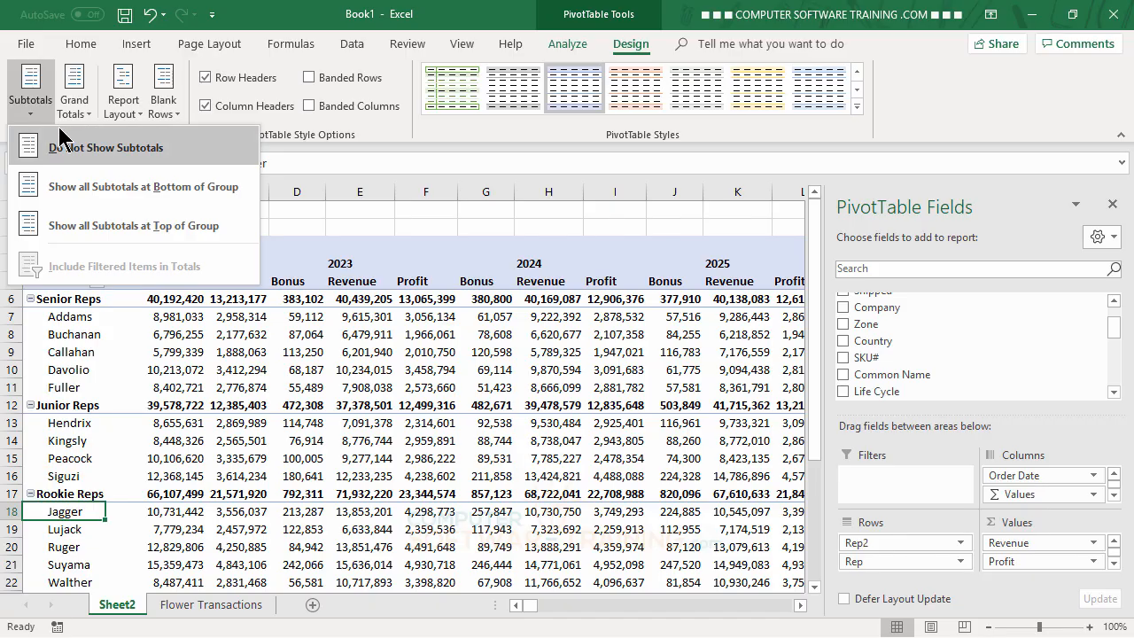
click(125, 151)
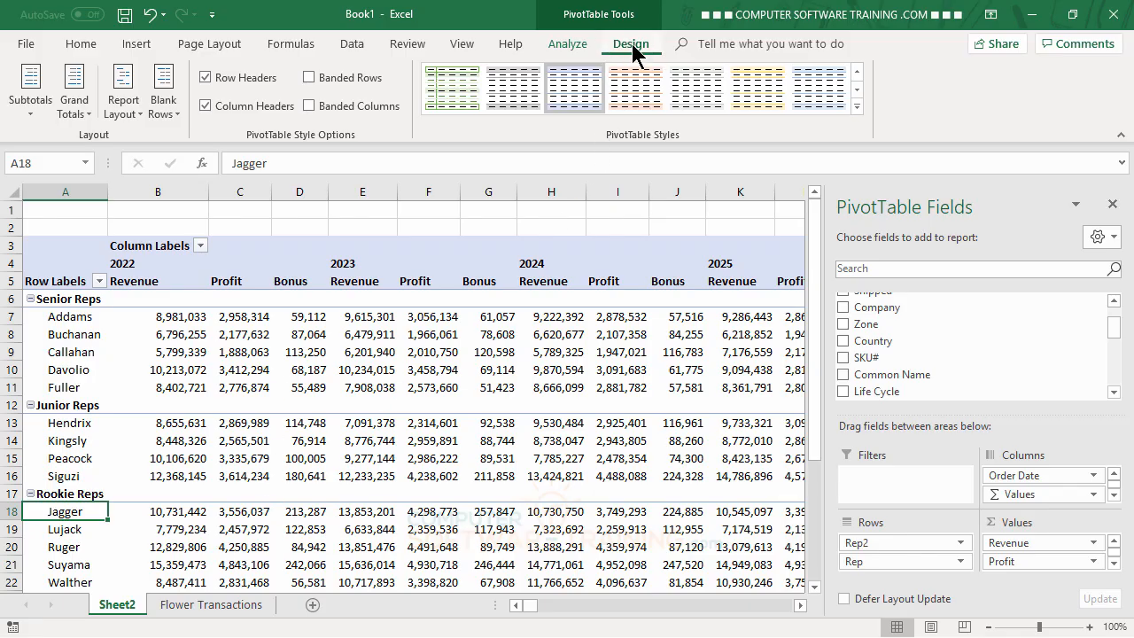
click(30, 106)
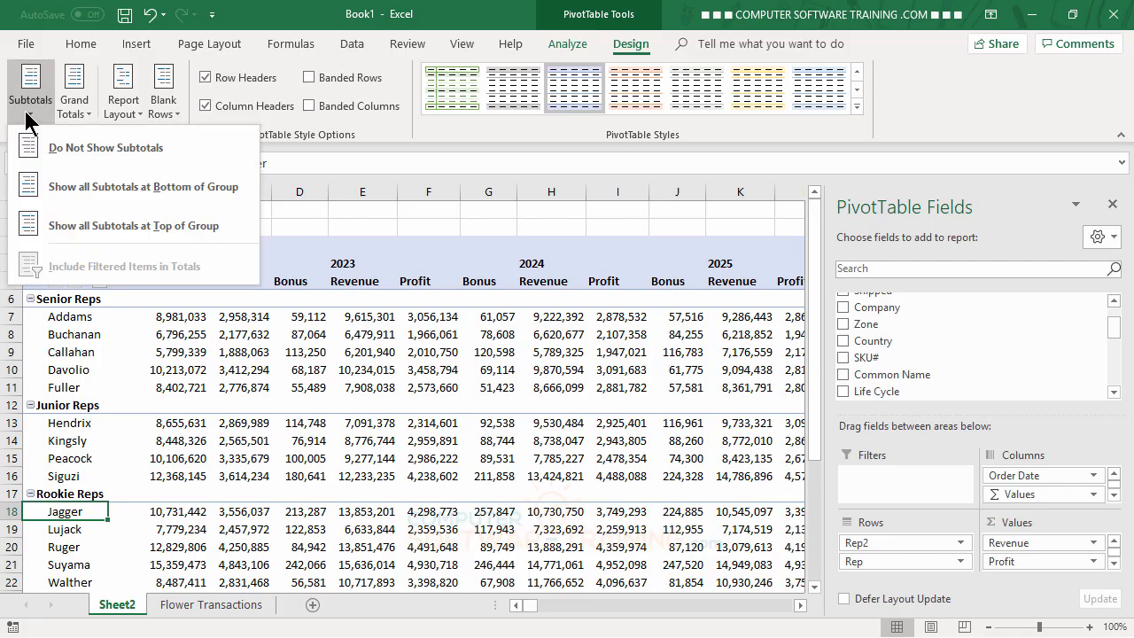
click(168, 229)
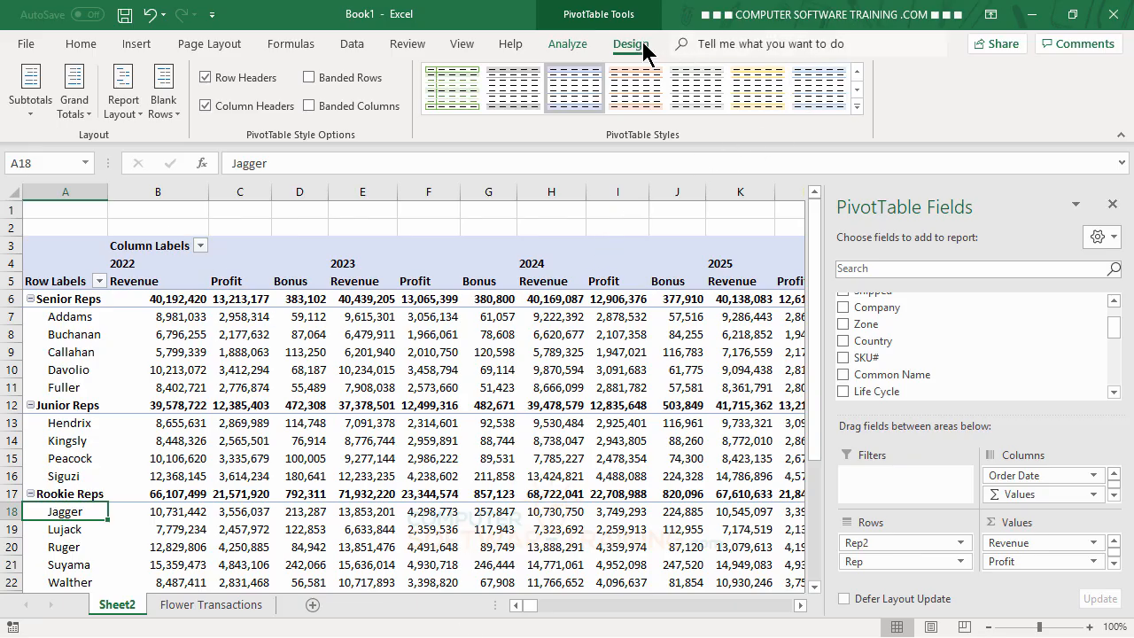
Apply the light blue style from the first row of Medium PivotTable styles and turn on banded rows.
click(857, 106)
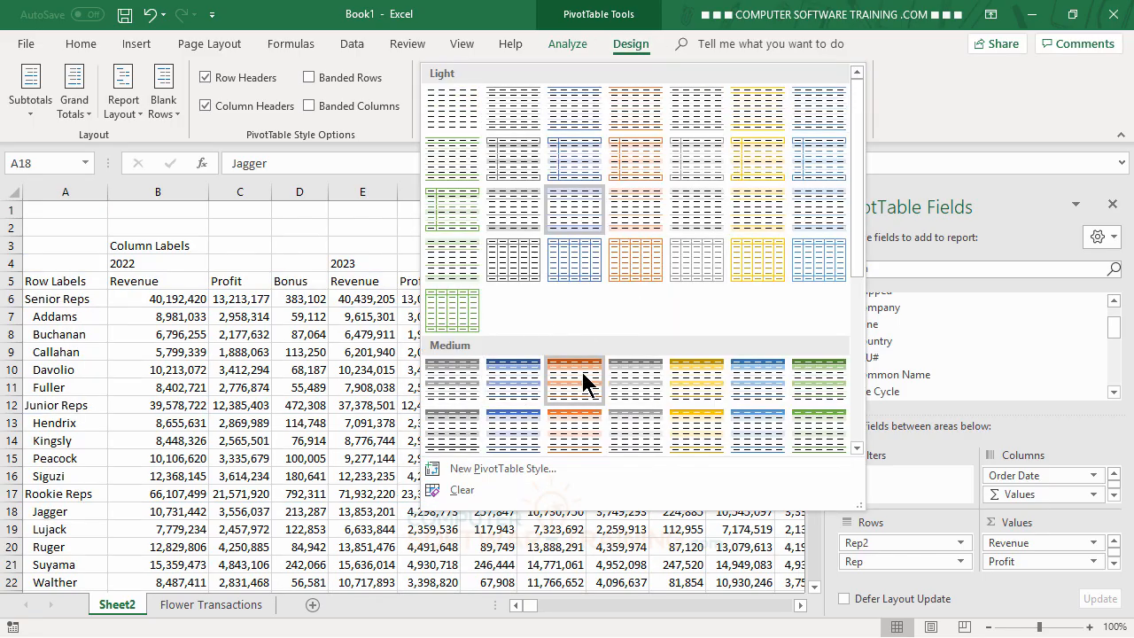
click(754, 380)
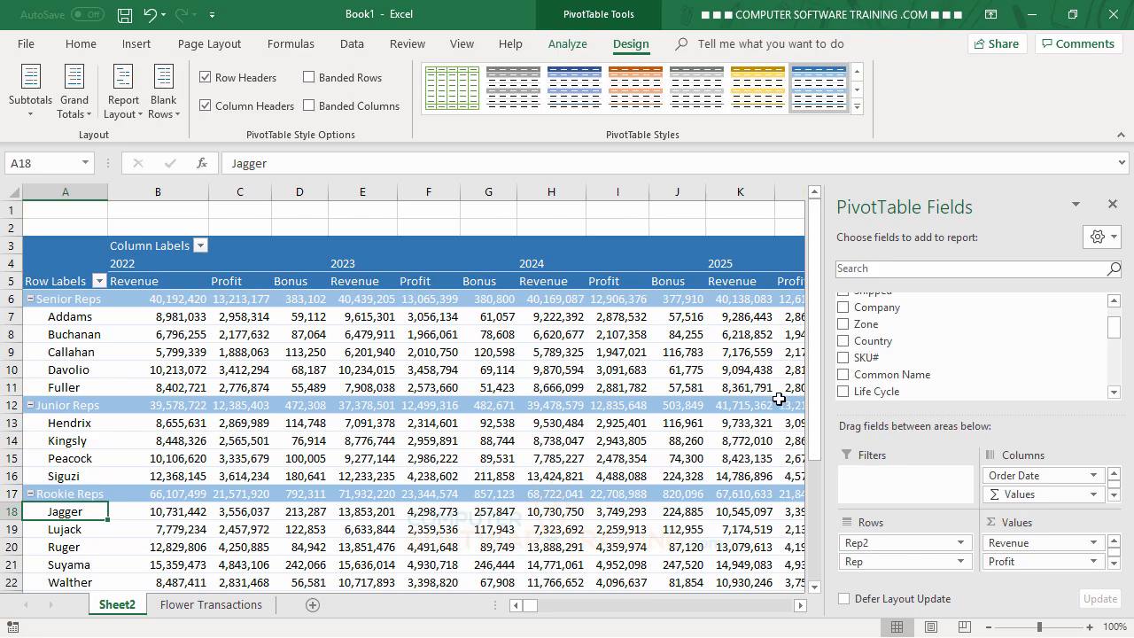
click(309, 78)
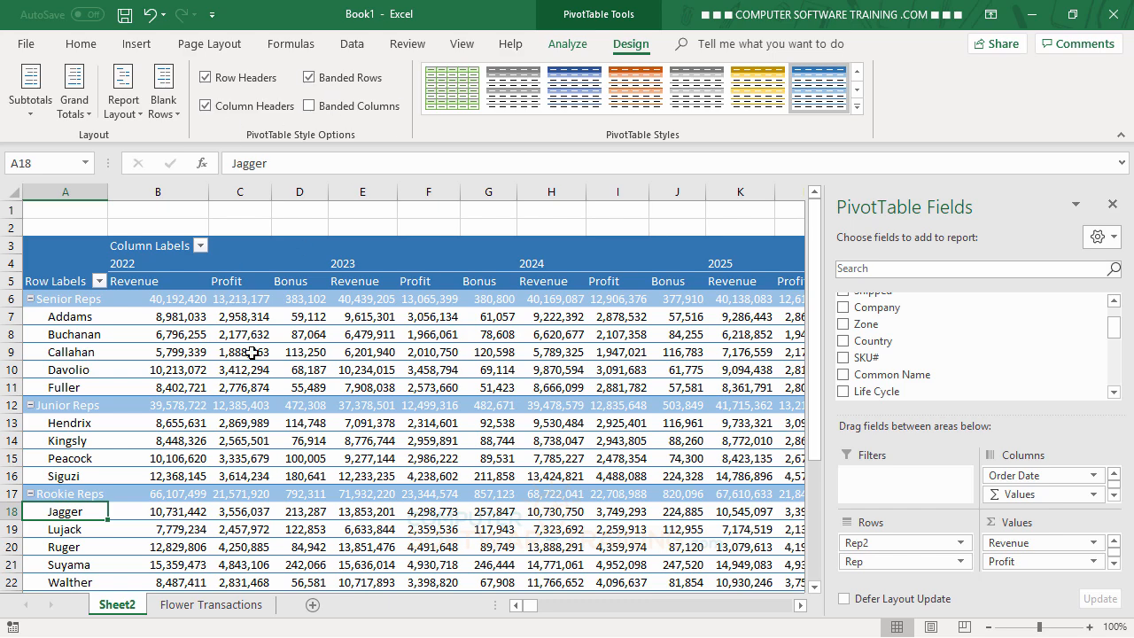
Insert a blank line after each item so the rep groups are separated in the PivotTable.
click(166, 107)
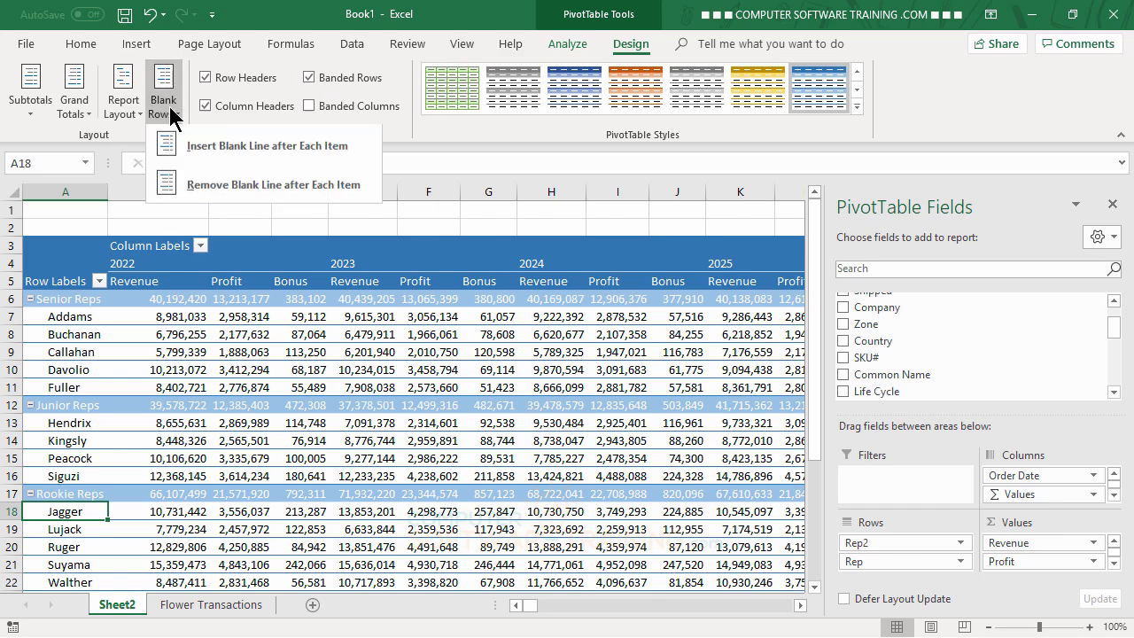
click(226, 149)
scroll(405, 405, down, 4)
scroll(405, 406, up, 4)
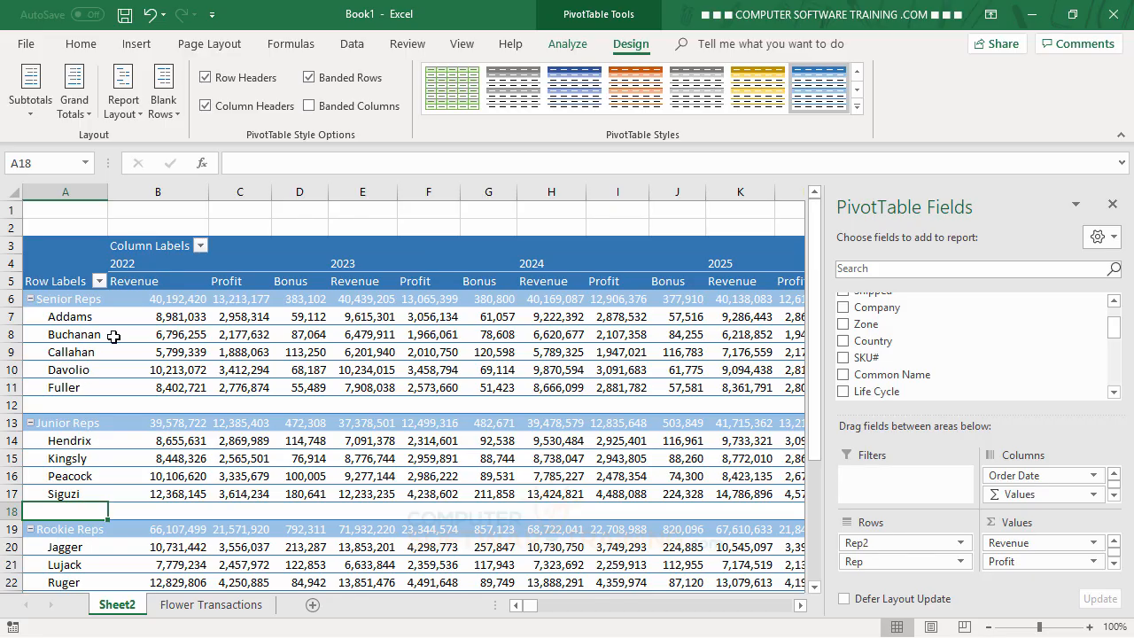
Review the PivotTable and its source data on the Flower Transactions sheet, returning to Sheet2.
mouse_move(139, 441)
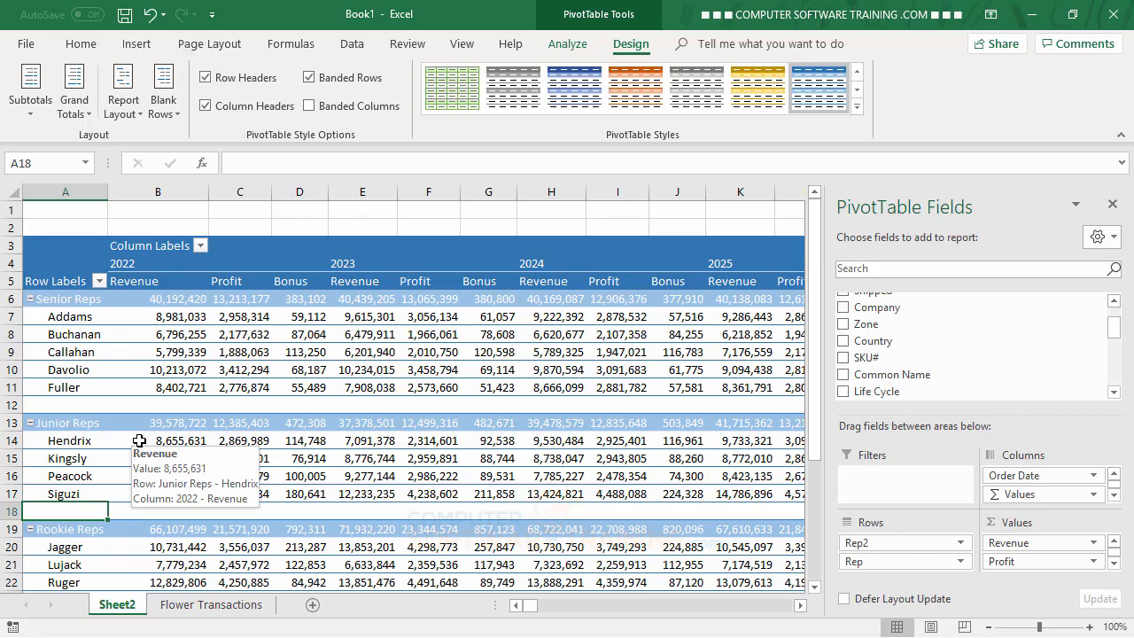
mouse_move(184, 524)
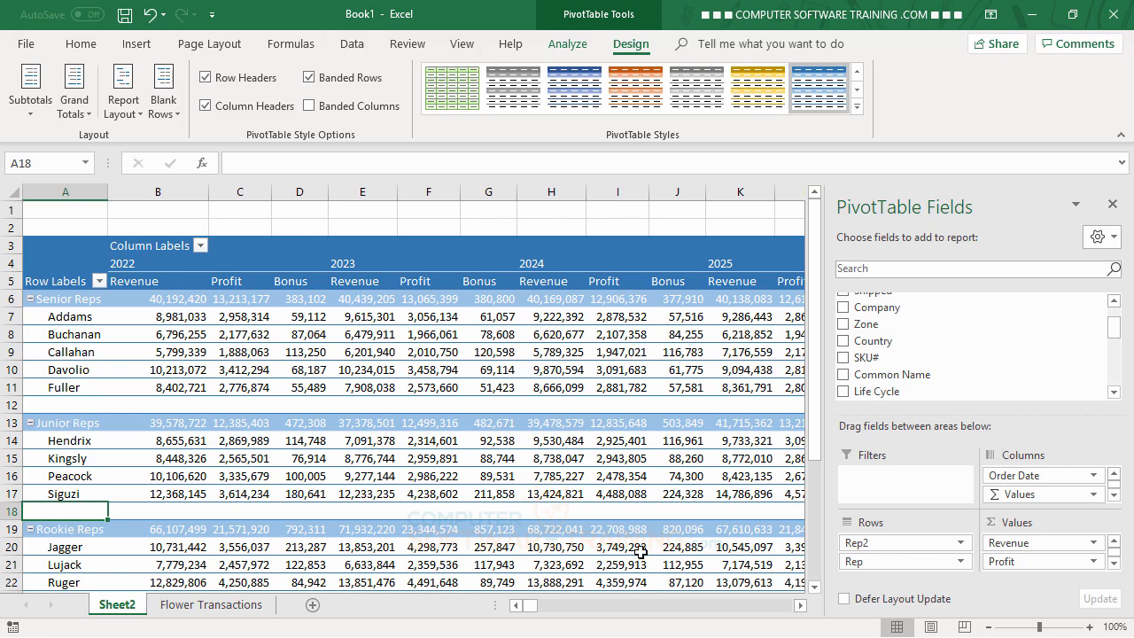
click(217, 606)
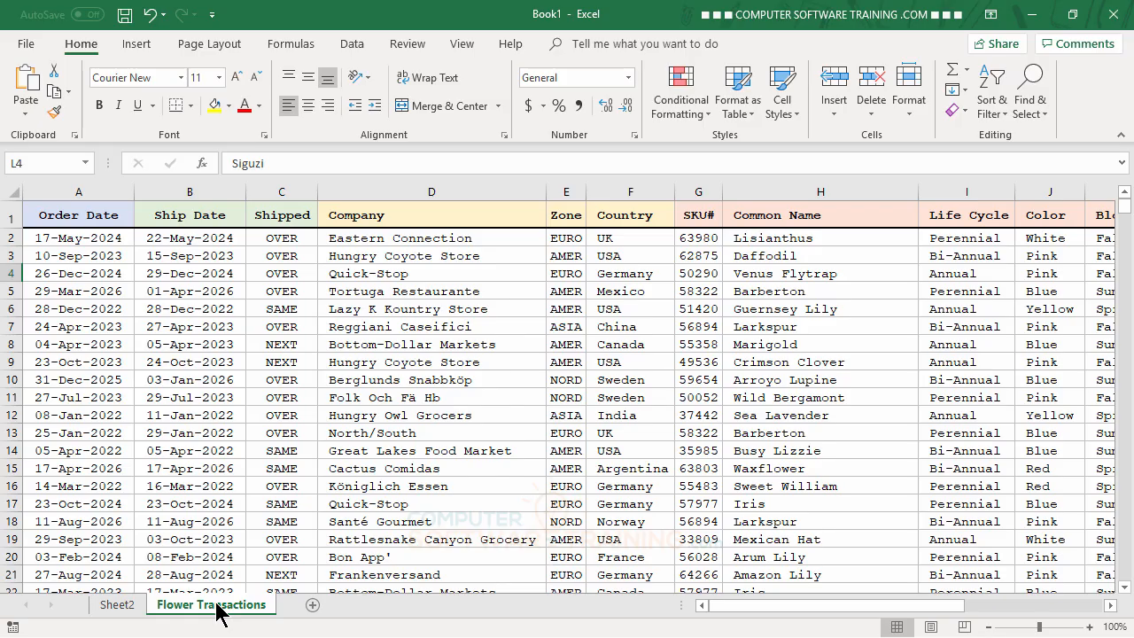
click(127, 605)
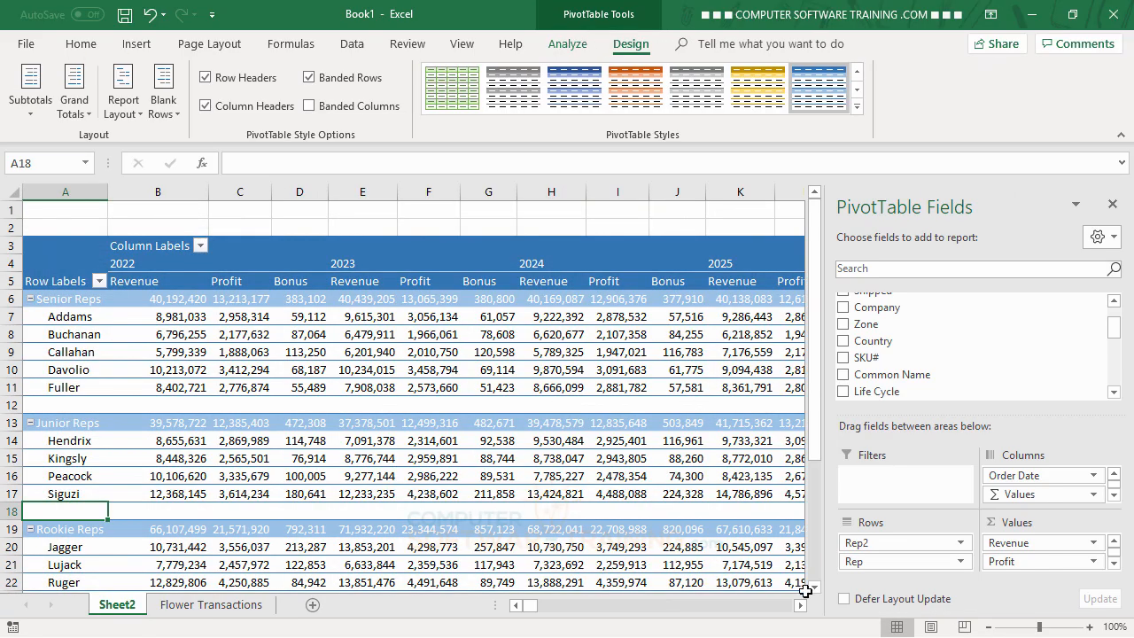
Remove the Rep field from the rows, undo the removal, and remove it again to leave only Rep2.
drag(856, 562, 672, 506)
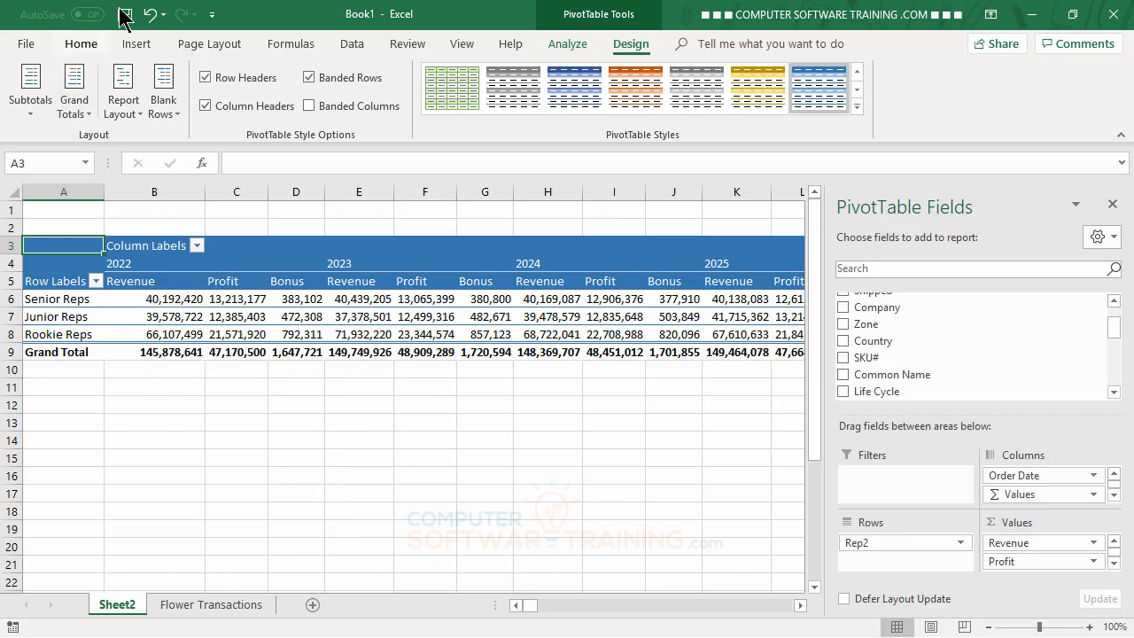
click(151, 14)
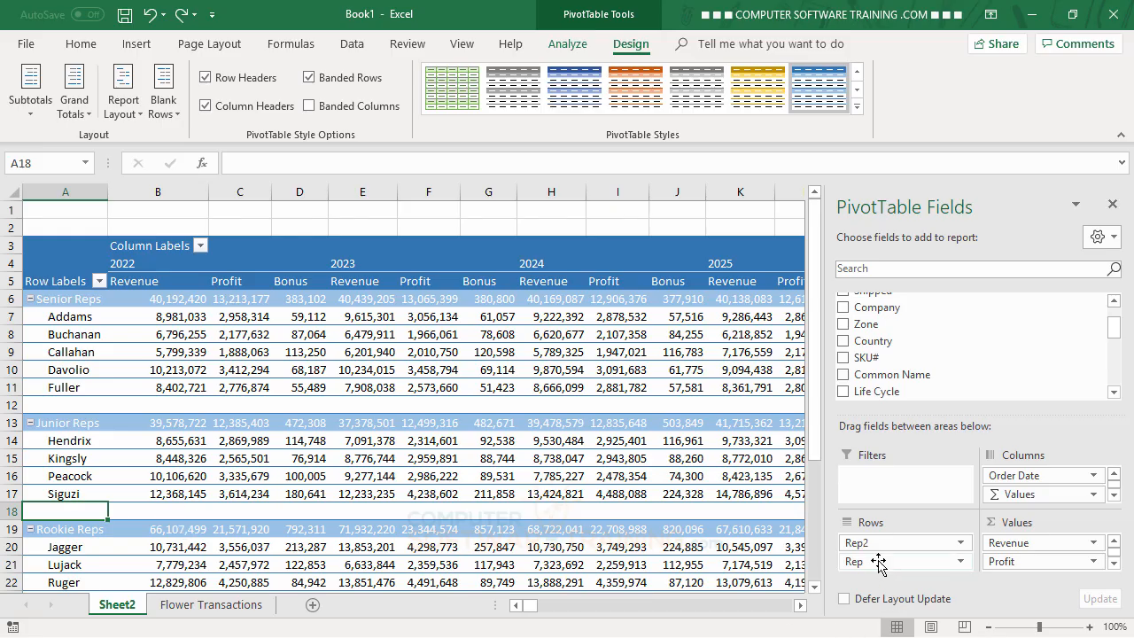
drag(878, 563, 674, 545)
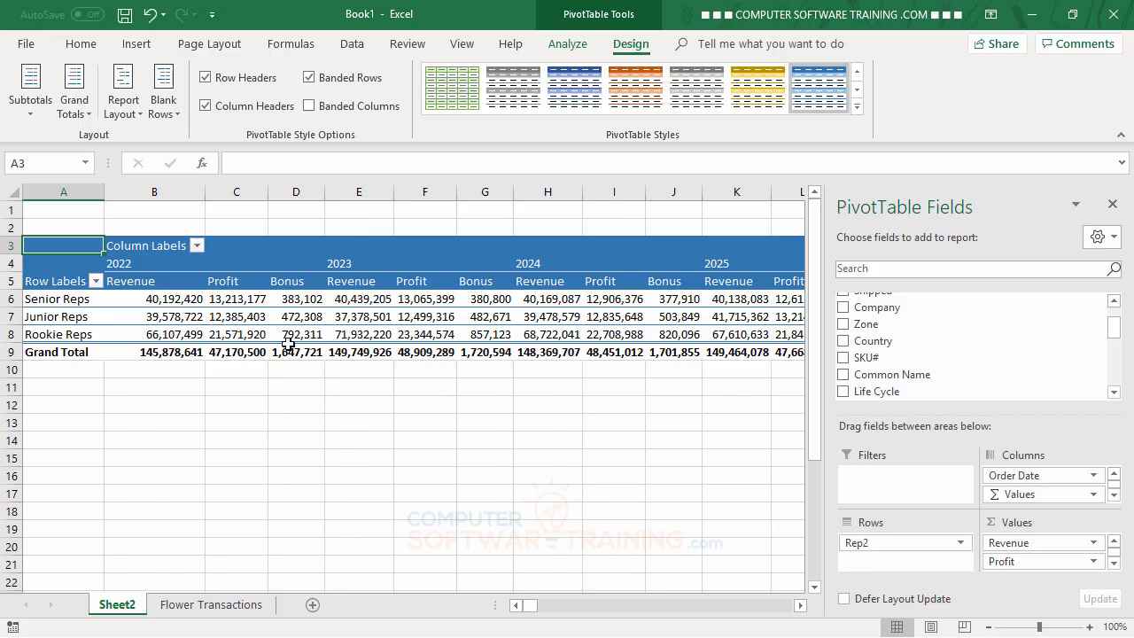
mouse_move(288, 344)
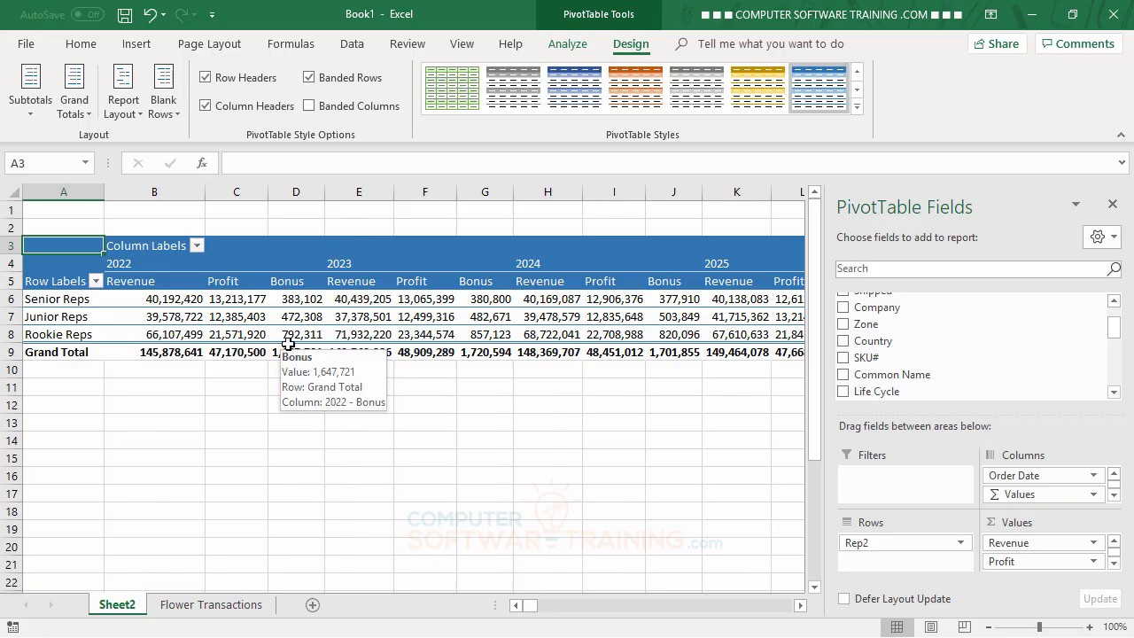
Add the Life Cycle field to the rows below Rep2, and take it out again.
click(1115, 396)
click(1115, 396)
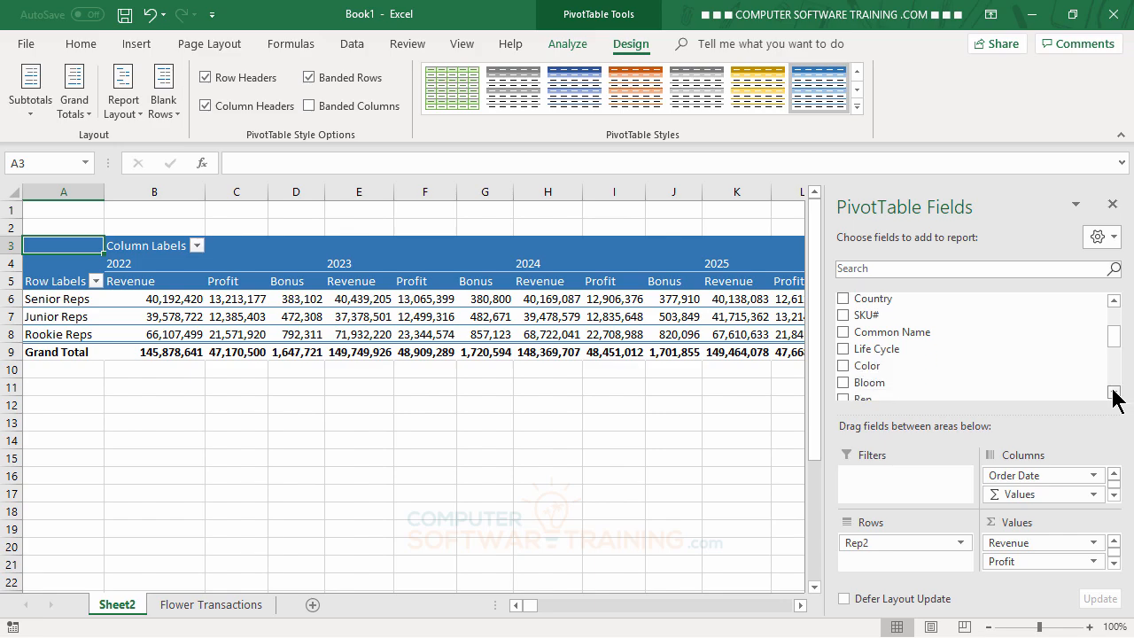
click(1115, 396)
click(1115, 396)
click(1114, 396)
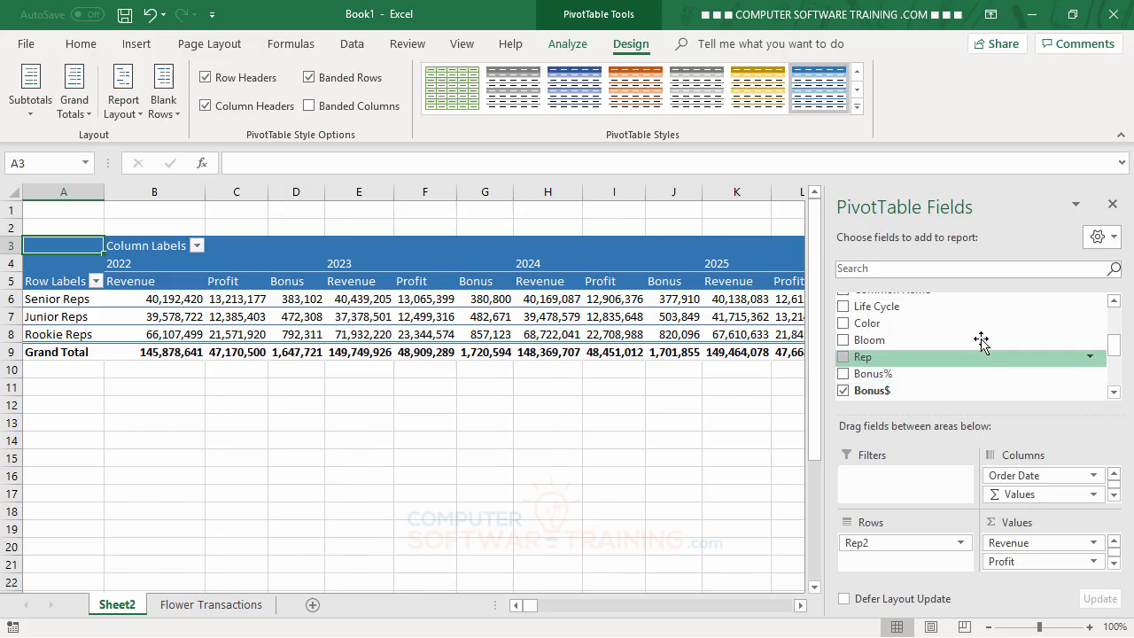
drag(895, 310, 889, 561)
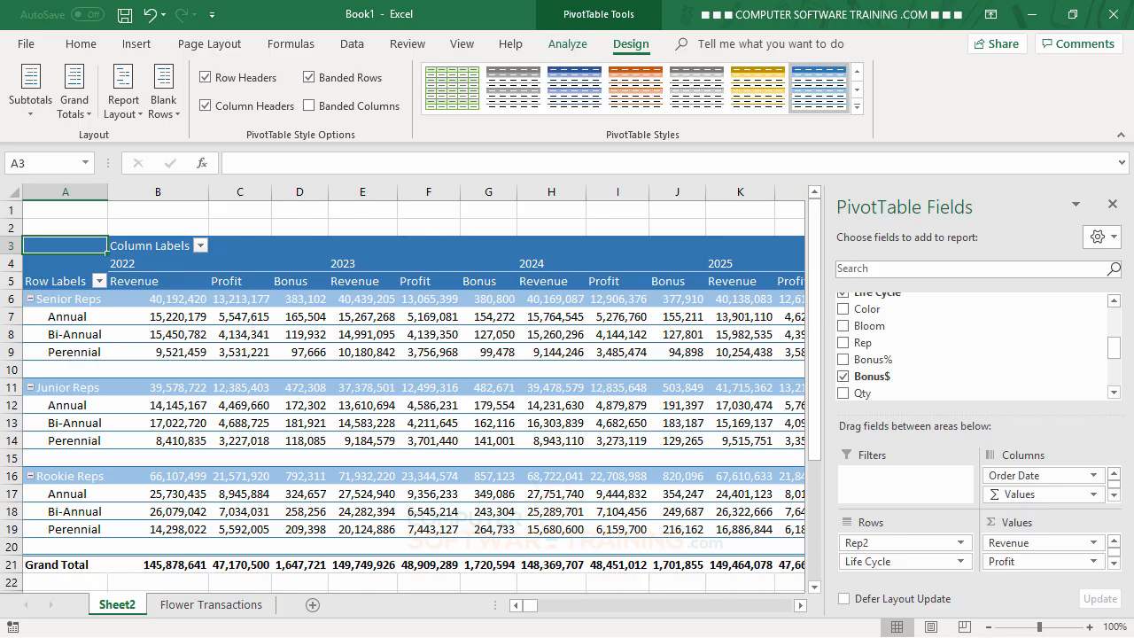
drag(864, 562, 727, 541)
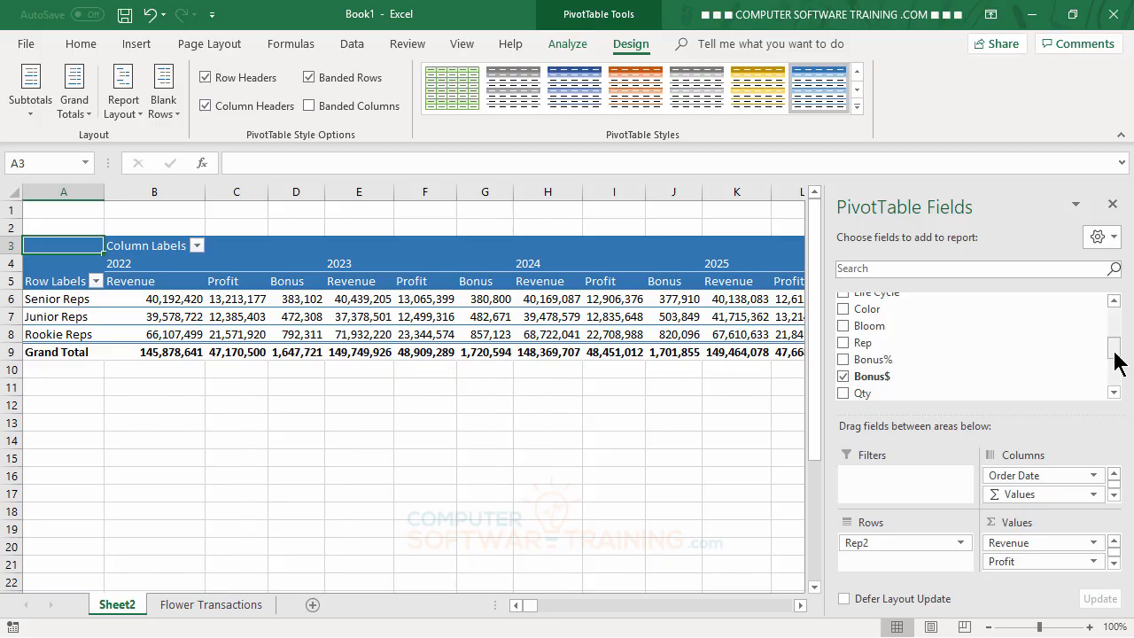
Add the Zone field to the rows below Rep2, and take it out again.
click(1114, 301)
click(1114, 302)
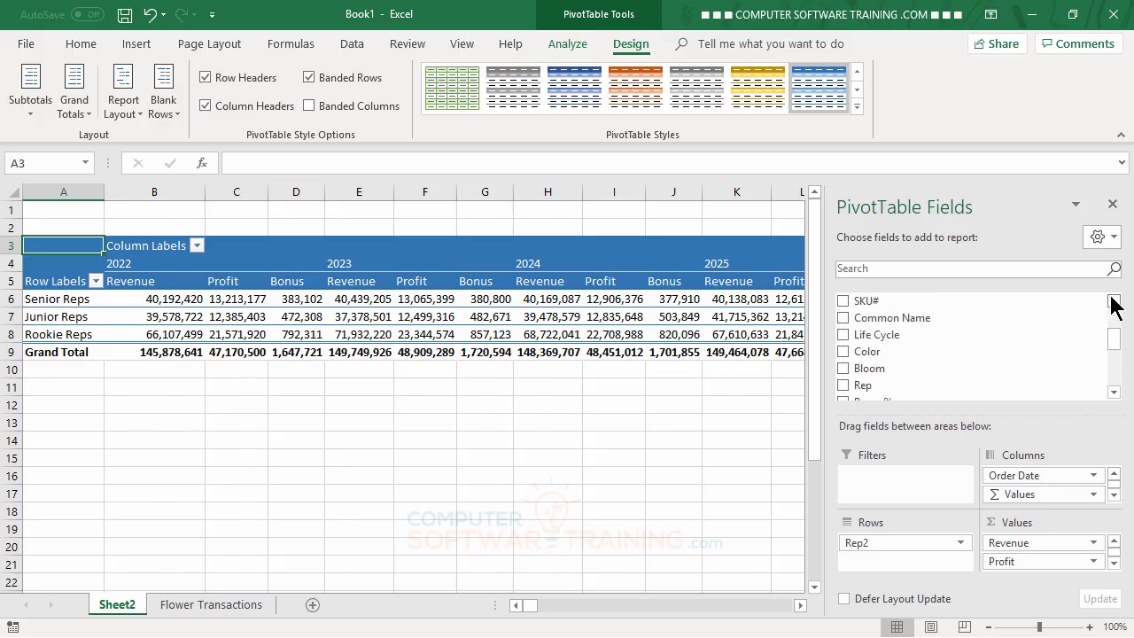
click(1114, 301)
click(1113, 301)
click(1114, 301)
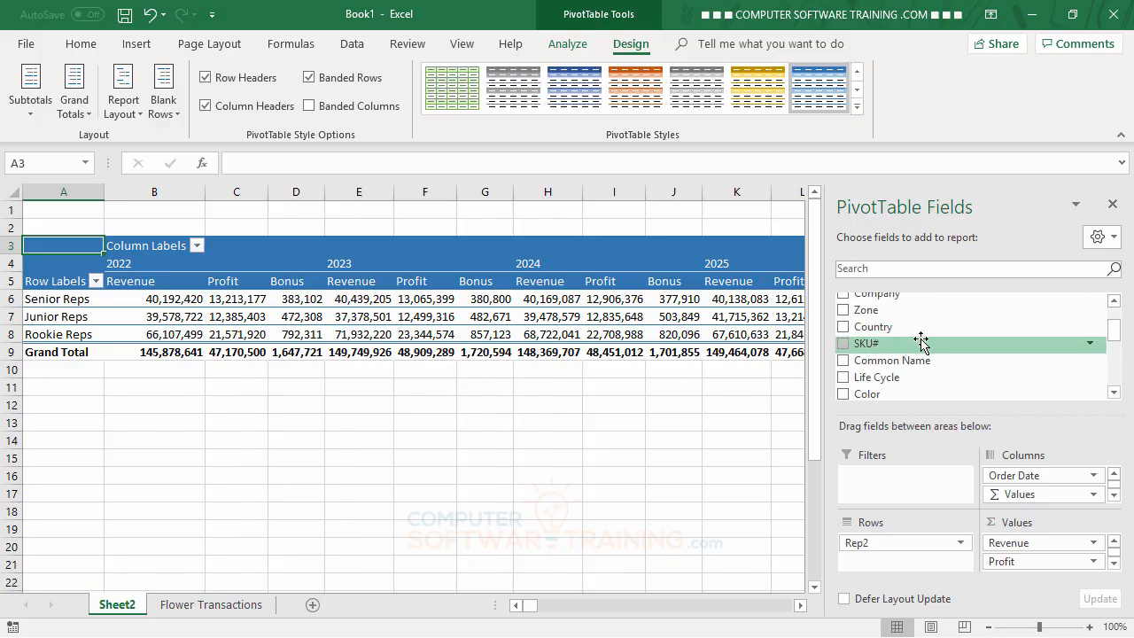
drag(882, 310, 890, 564)
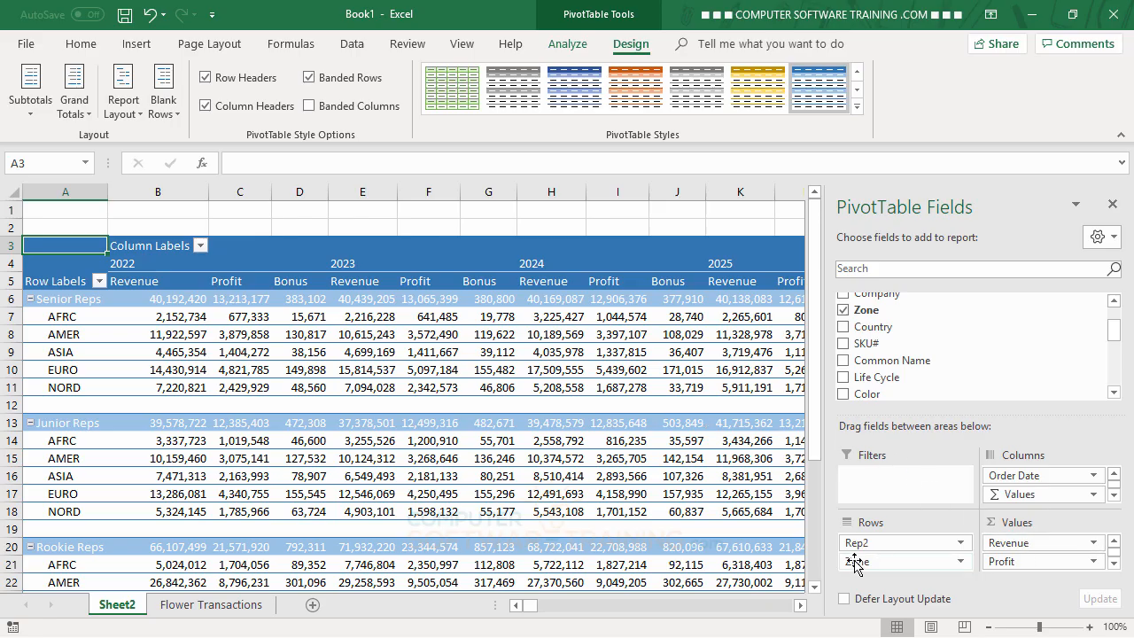
drag(855, 563, 705, 486)
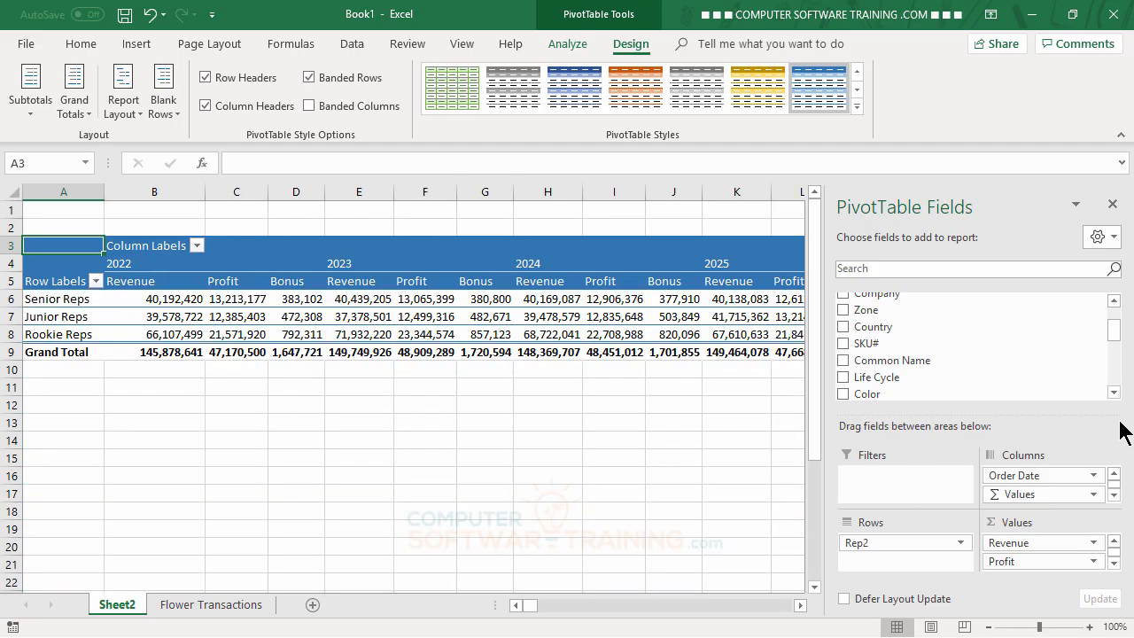
Add the Company field to the rows below Rep2 to break each rep group down by company.
scroll(1115, 392, down, 5)
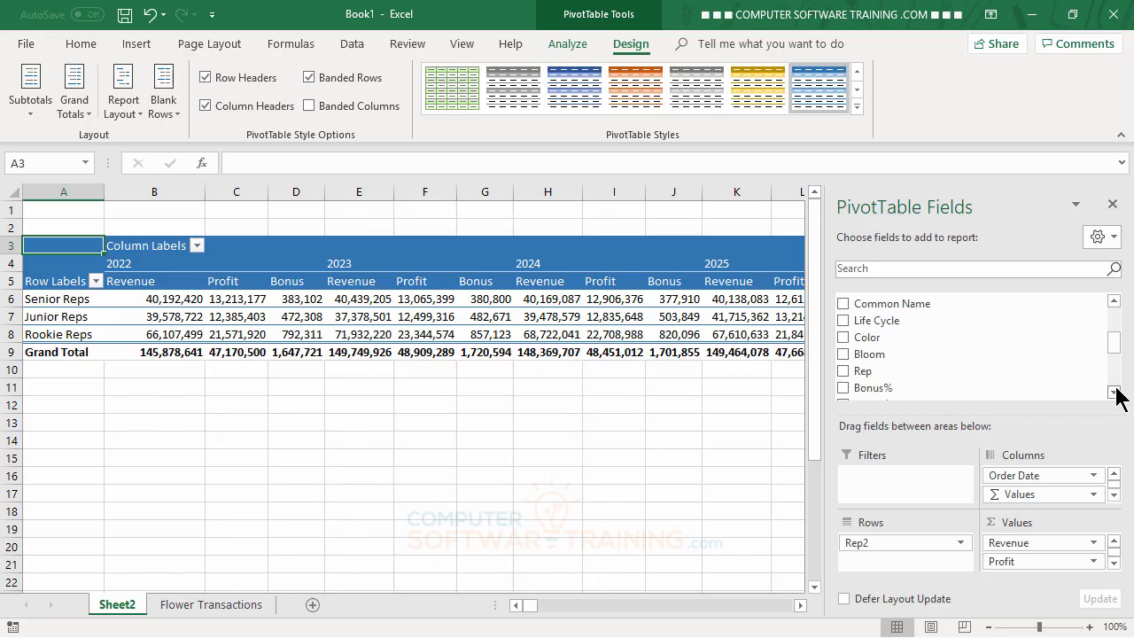
scroll(1121, 359, up, 2)
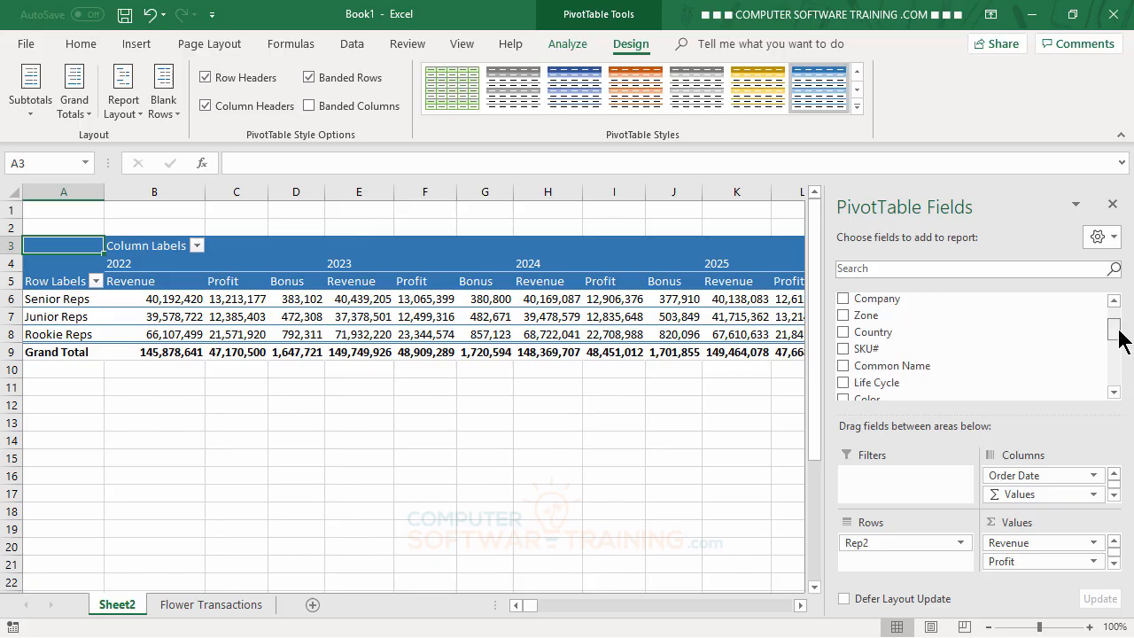
scroll(1122, 336, up, 1)
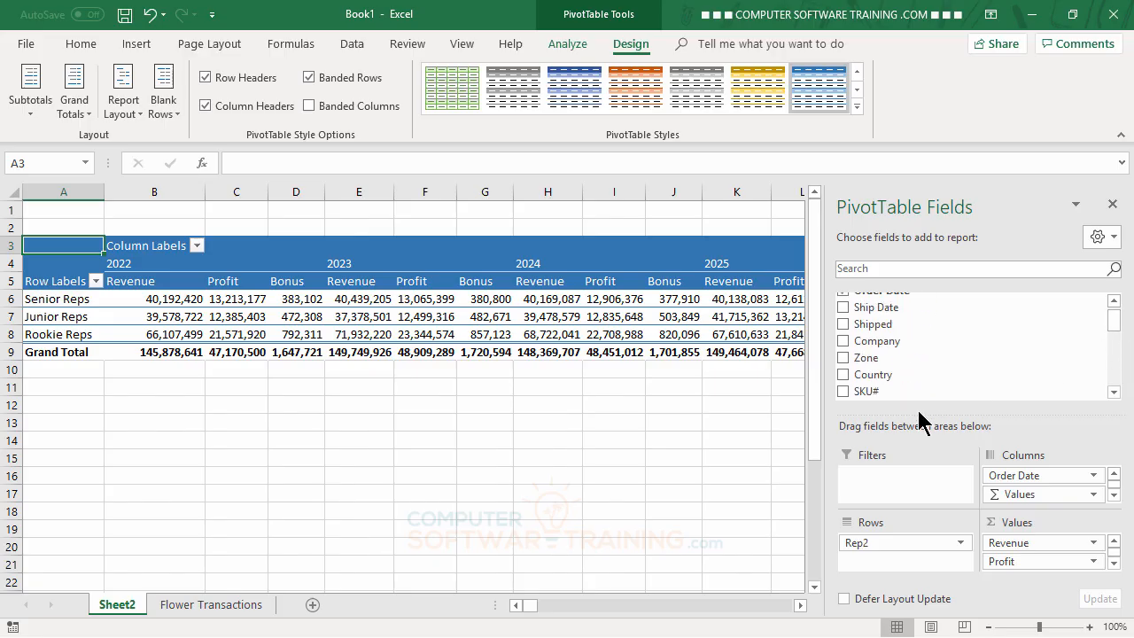
drag(897, 345, 885, 557)
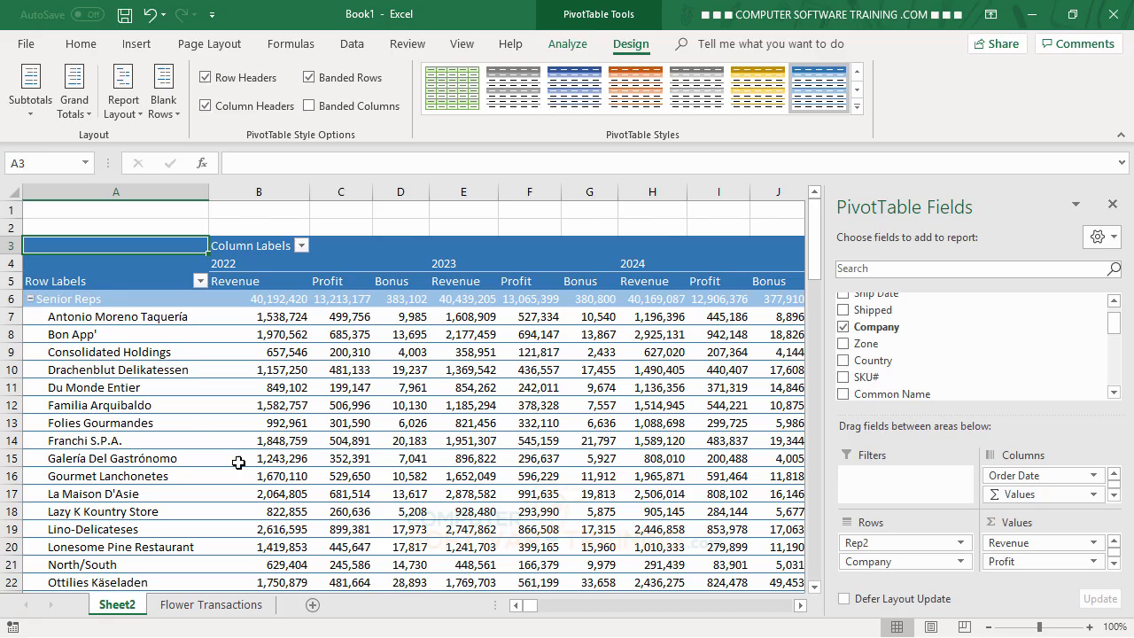
scroll(397, 420, down, 1)
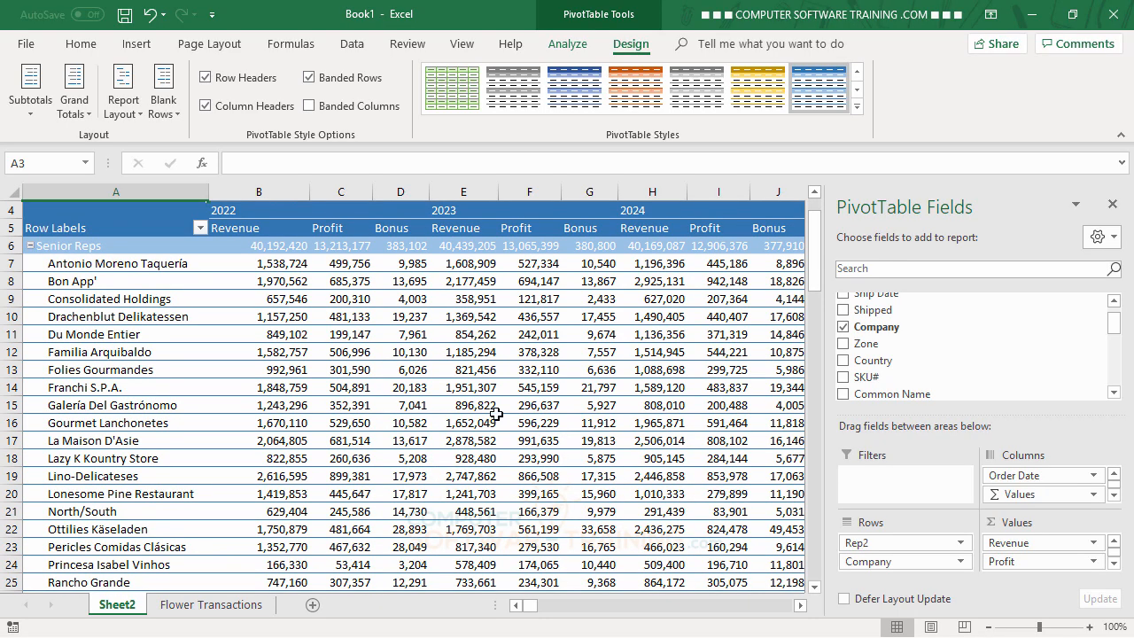